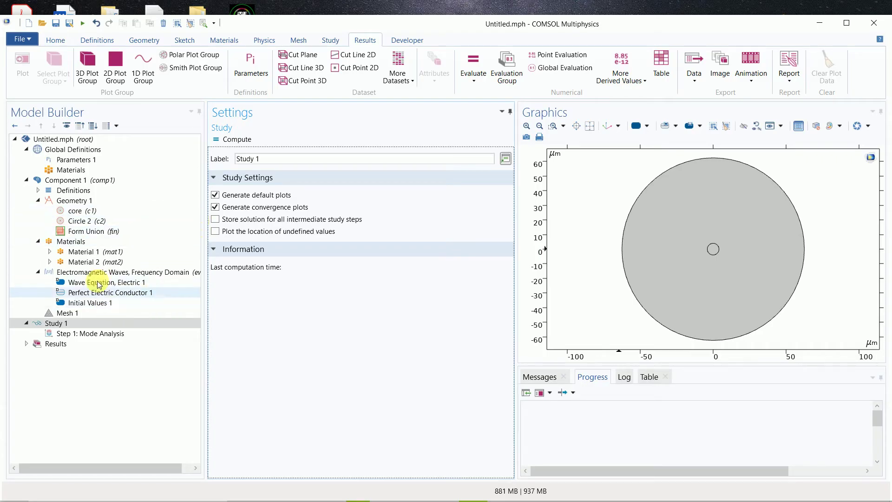
# - Show the global parameters: Dc 8[um], Dclad 125[um], nc 1.478, ncl 1.45, wl 1.5[um], f0
pyautogui.click(83, 162)
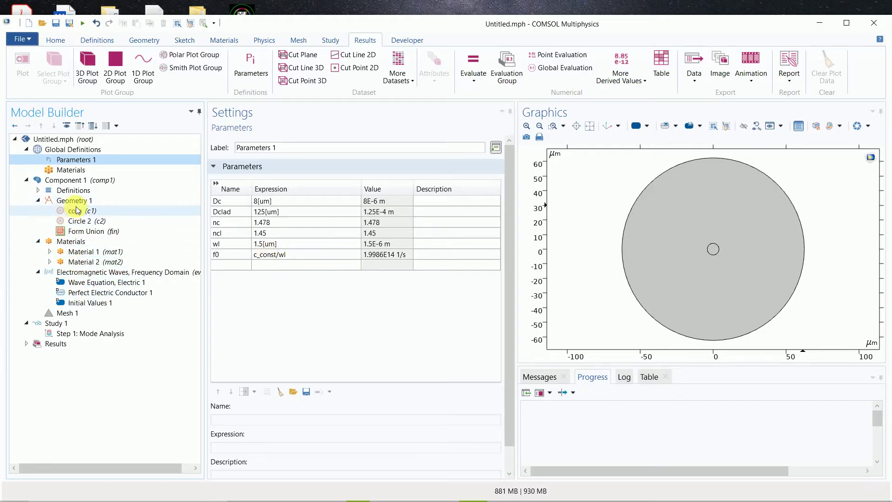
# - Check the core (c1) and cladding (c2) circle radii, then show the Materials overview
pyautogui.click(63, 202)
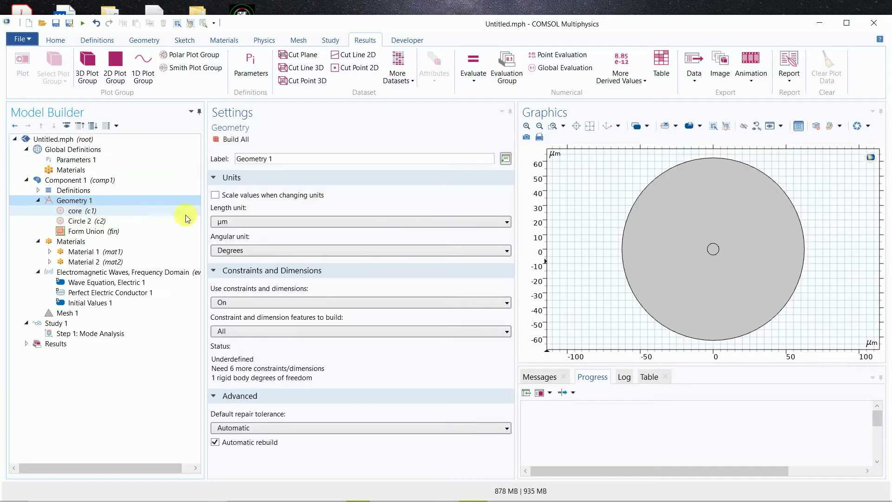
pyautogui.click(88, 213)
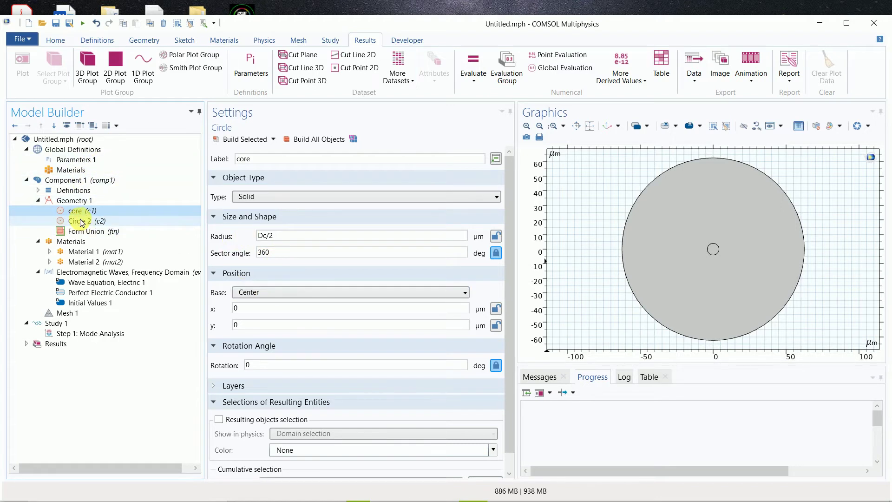
pyautogui.click(81, 222)
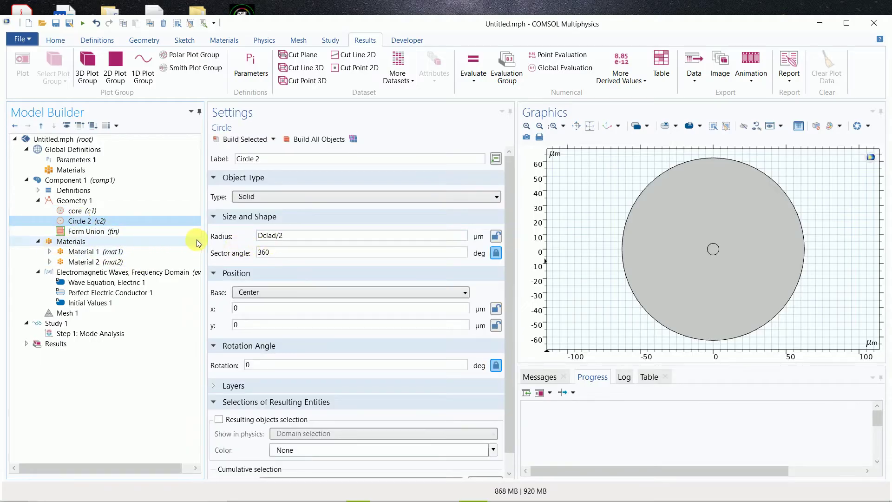
pyautogui.click(70, 242)
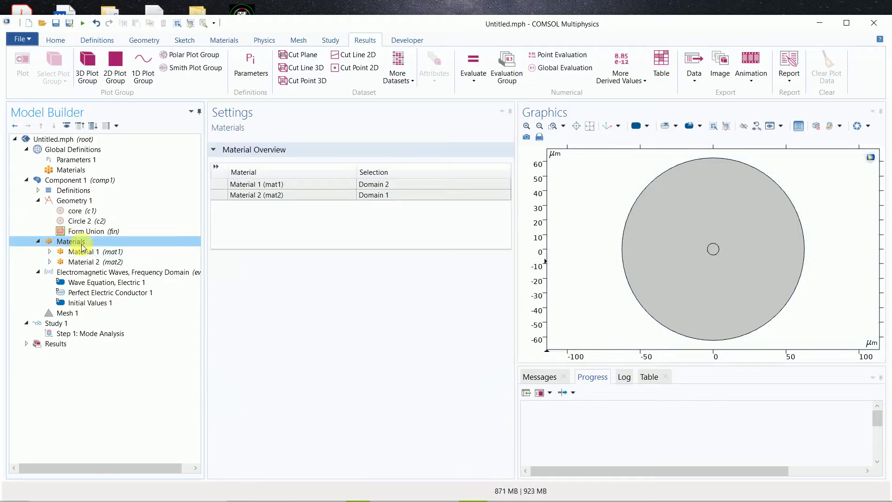
# - Set Material 1's real refractive index value to nc
pyautogui.rightClick(72, 244)
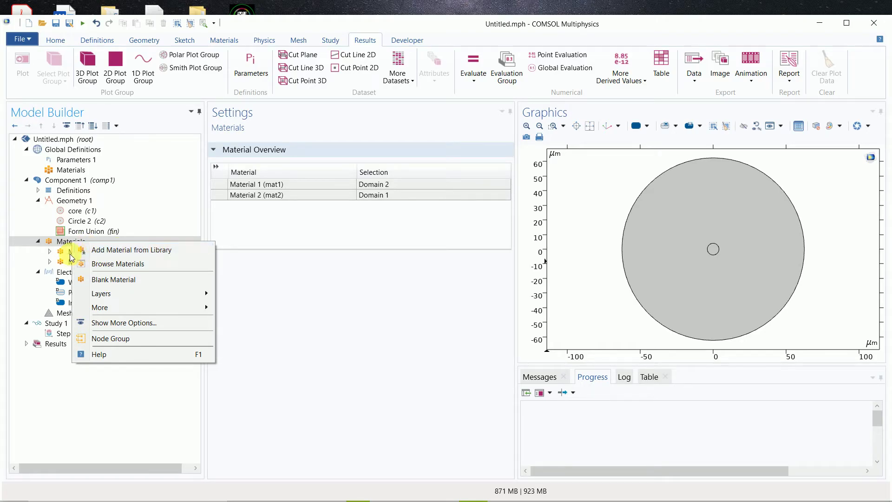
pyautogui.click(48, 262)
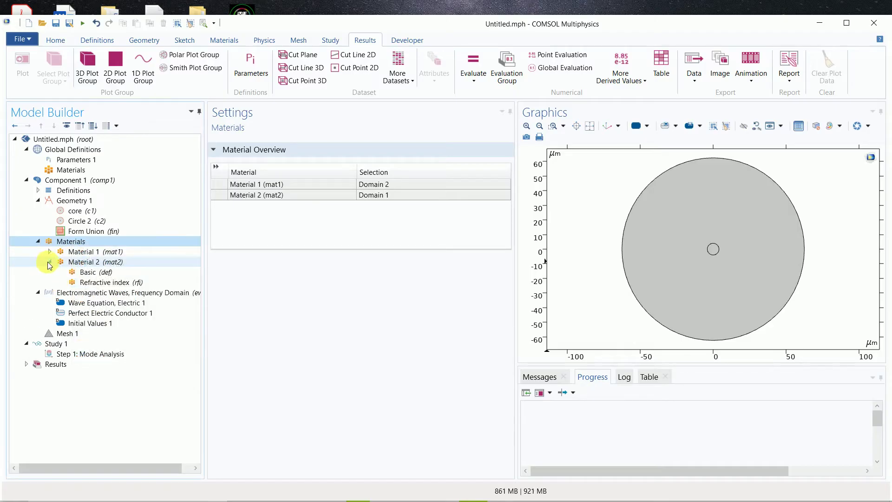
pyautogui.click(85, 253)
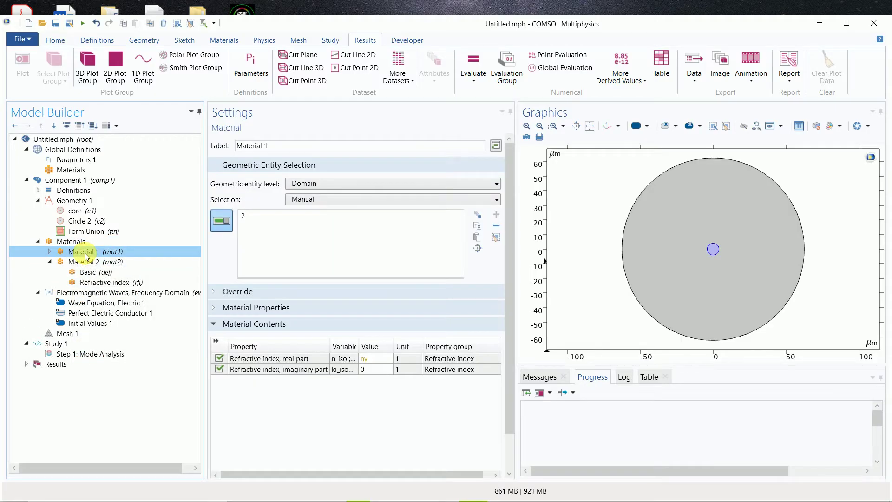
pyautogui.click(376, 360)
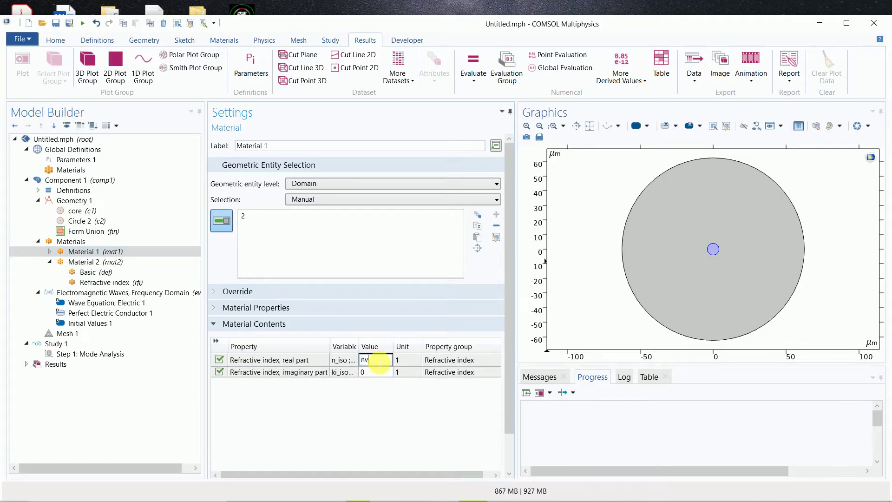
pyautogui.write('nc')
pyautogui.click(375, 358)
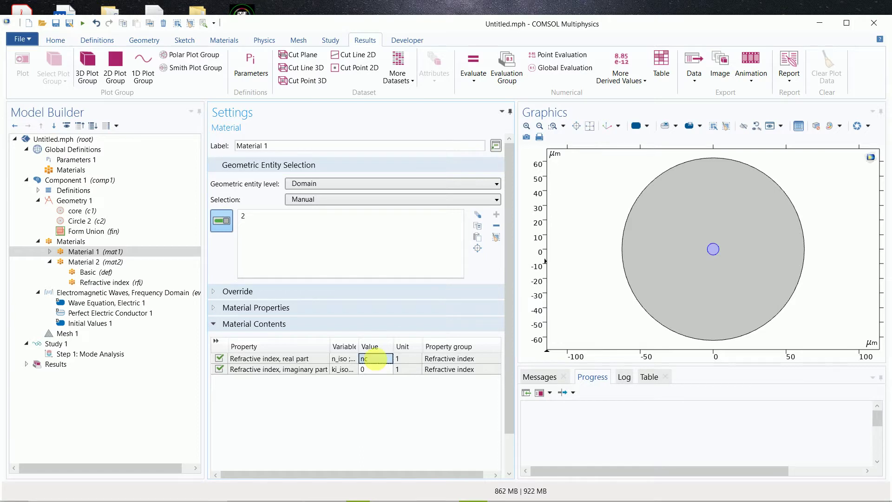
# - Compare Material 2 and the parameters, then confirm Material 1 is assigned to core domain 2
pyautogui.click(85, 264)
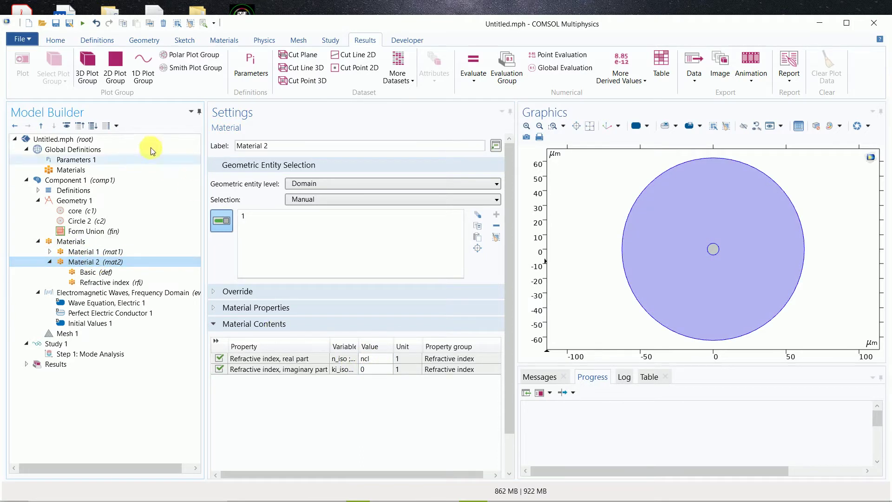
pyautogui.click(87, 160)
pyautogui.click(271, 255)
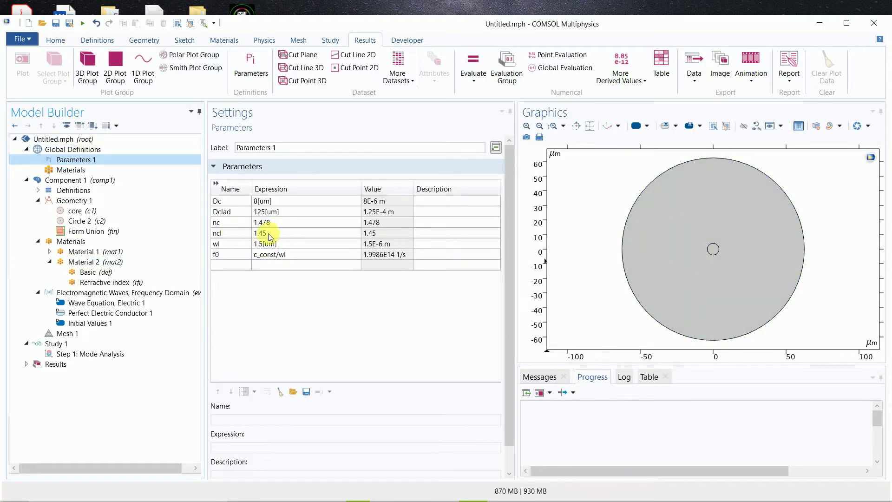
pyautogui.click(84, 253)
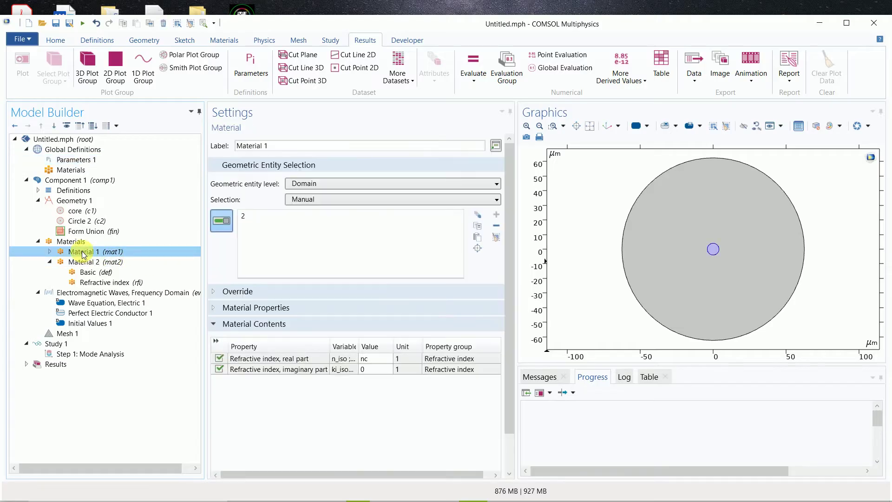
pyautogui.click(247, 218)
pyautogui.click(716, 253)
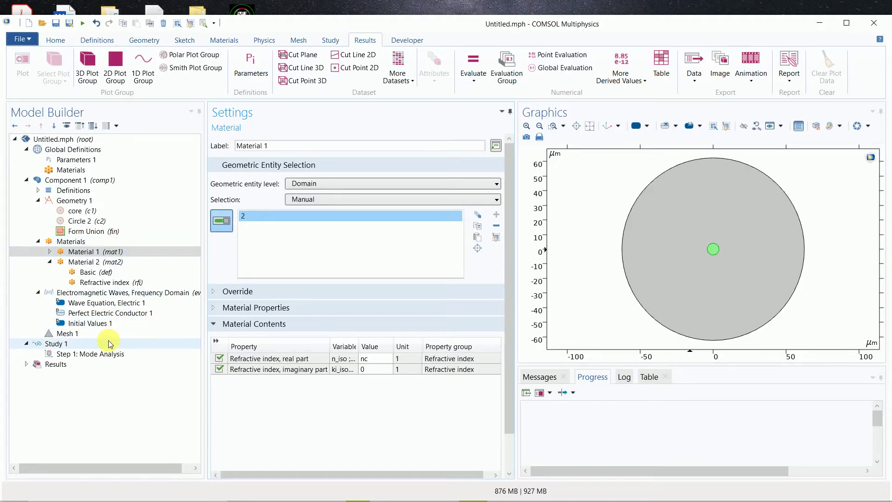
# - Build a physics-controlled mesh with Extremely fine element size over core and cladding
pyautogui.click(65, 334)
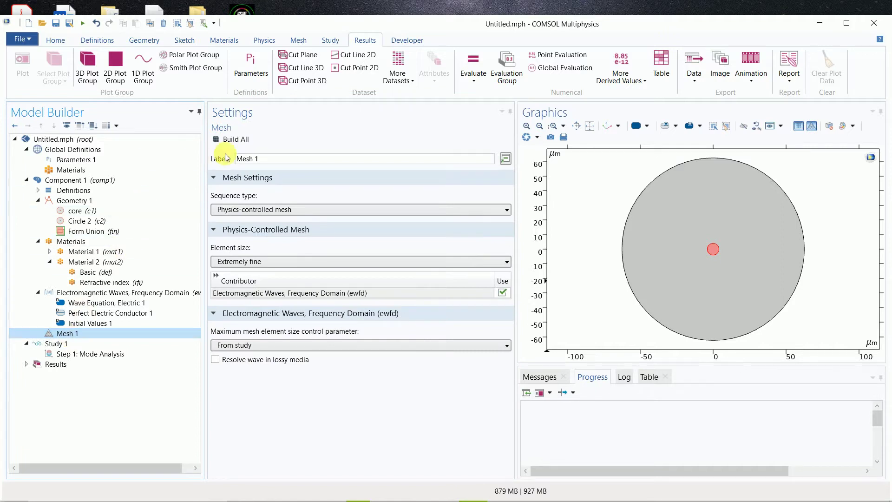
pyautogui.click(255, 263)
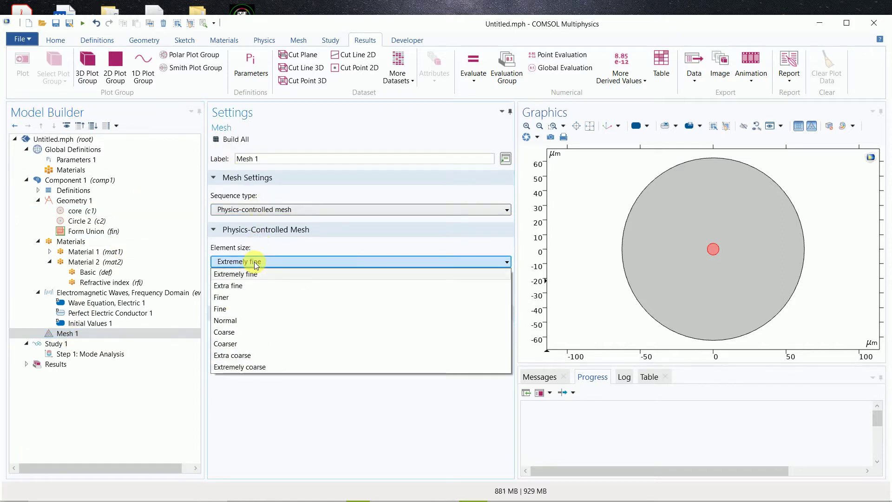
pyautogui.click(259, 239)
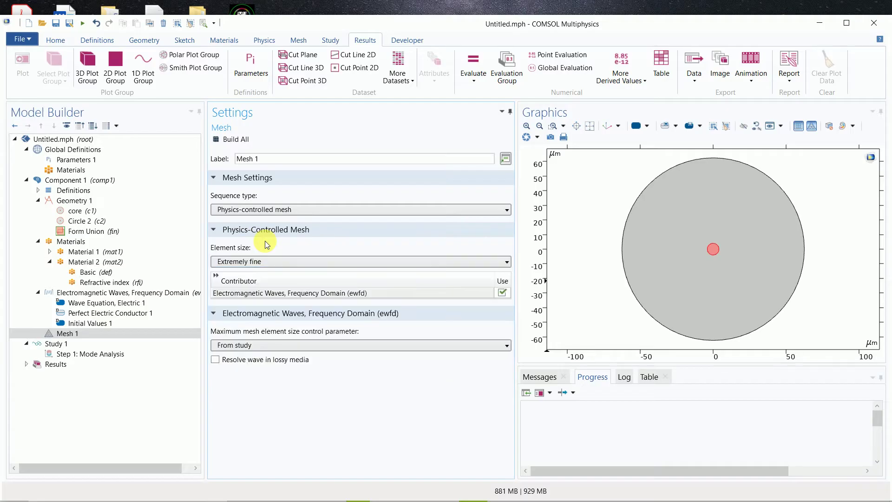
pyautogui.click(243, 140)
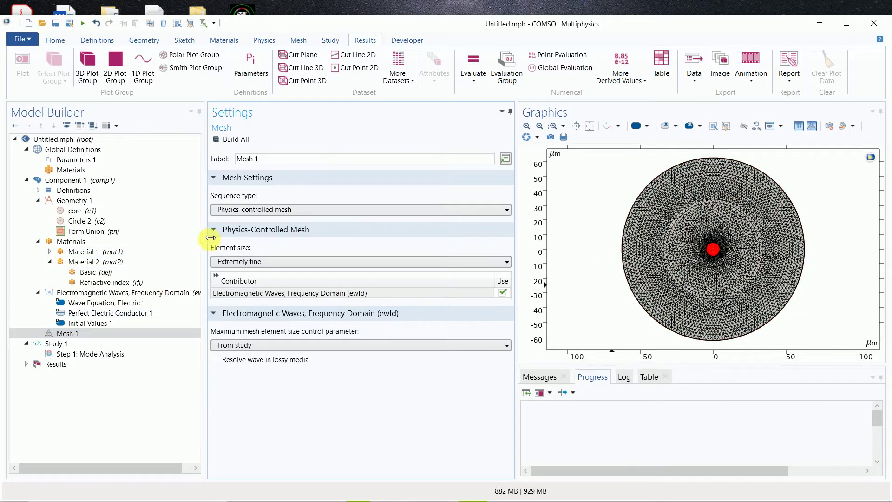
pyautogui.click(59, 344)
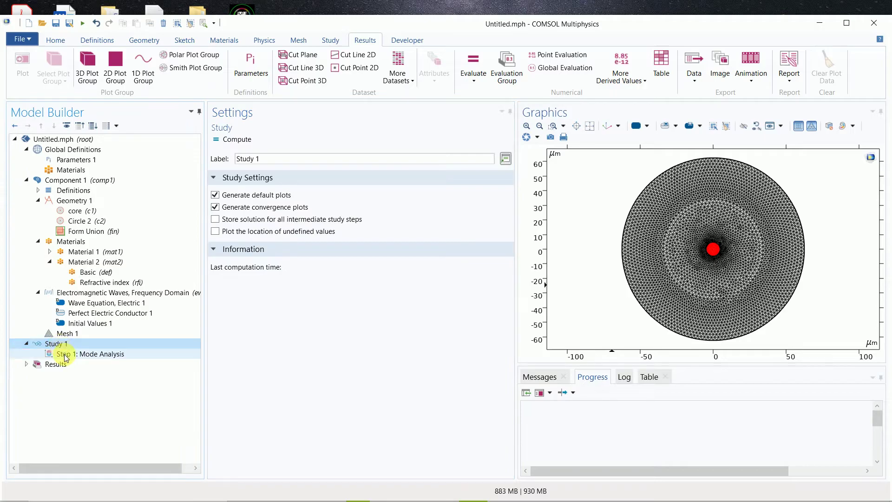
# - Set the mode analysis frequency to f0 and compute Study 1
pyautogui.click(65, 355)
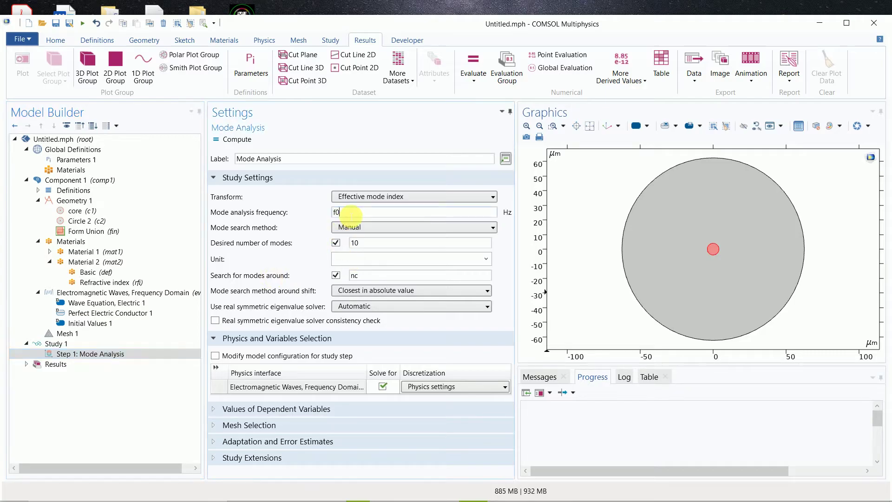
pyautogui.moveTo(349, 212); pyautogui.dragTo(313, 219)
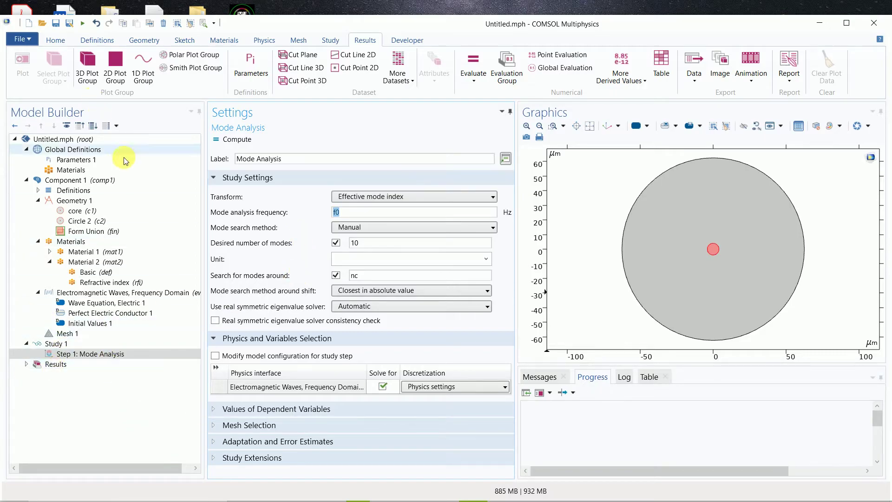
pyautogui.click(242, 141)
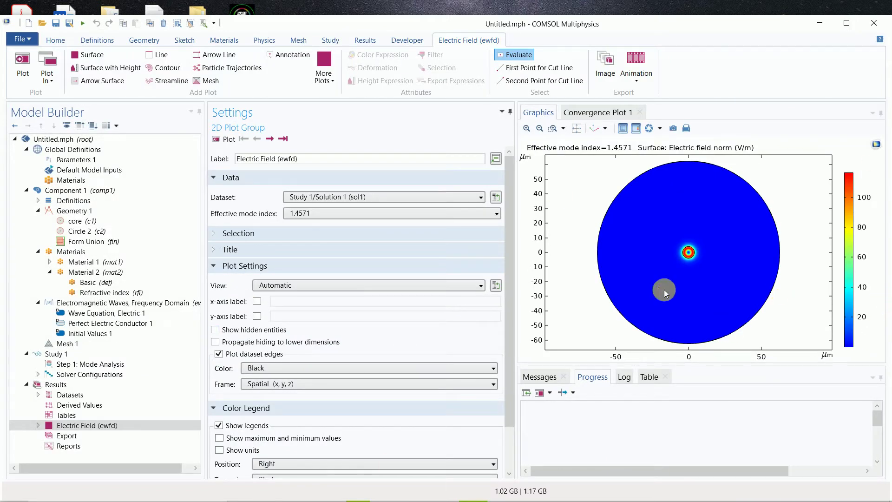
# - Zoom the electric field plot in around the fiber core
pyautogui.click(527, 130)
pyautogui.click(527, 129)
pyautogui.click(527, 129)
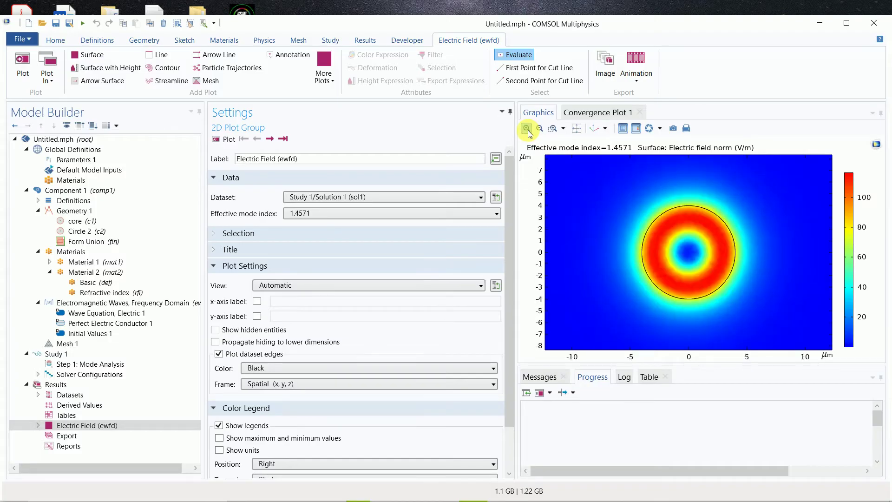
pyautogui.click(527, 129)
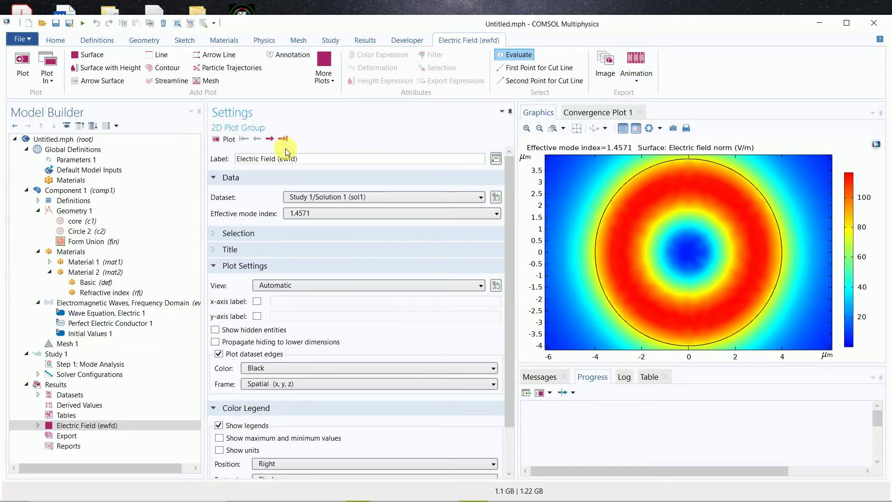
# - Show the Surface 1 settings, reviewing the expression list while keeping ewfd.normE
pyautogui.click(75, 425)
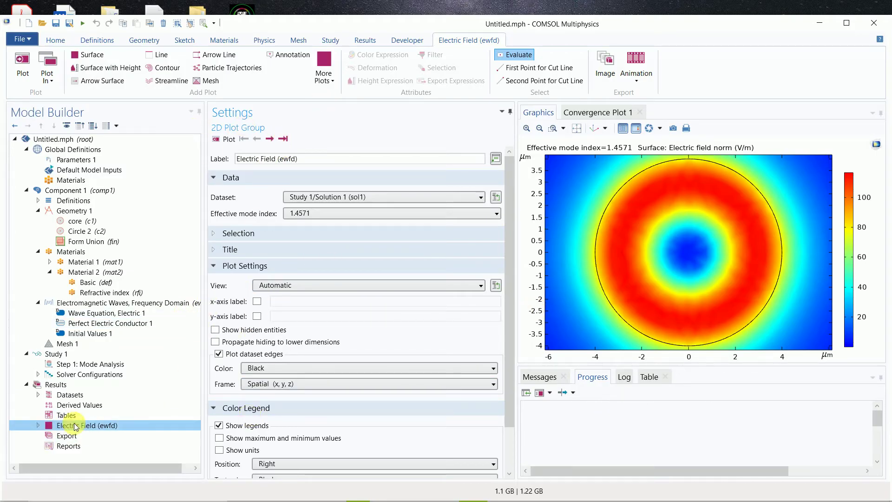
pyautogui.click(34, 425)
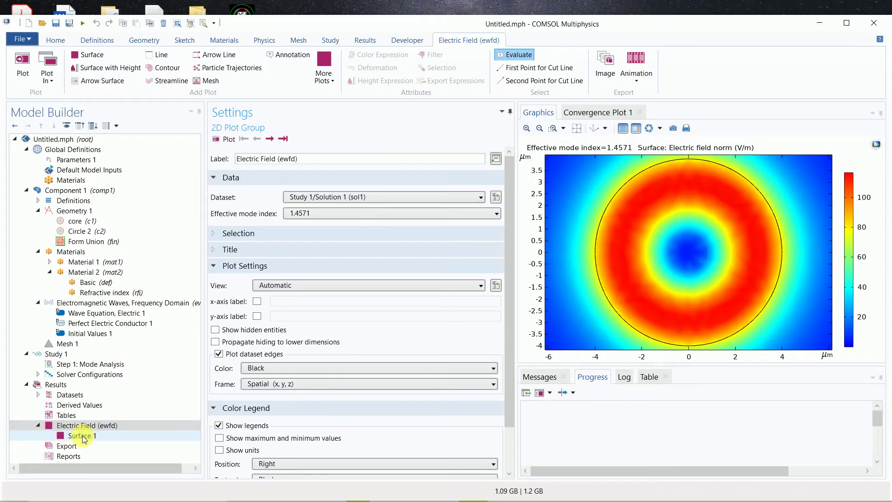
pyautogui.click(80, 436)
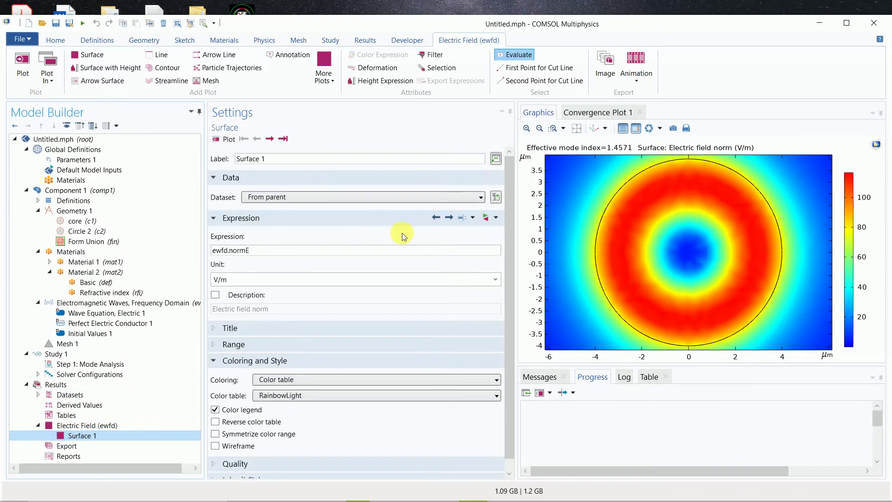
pyautogui.click(496, 219)
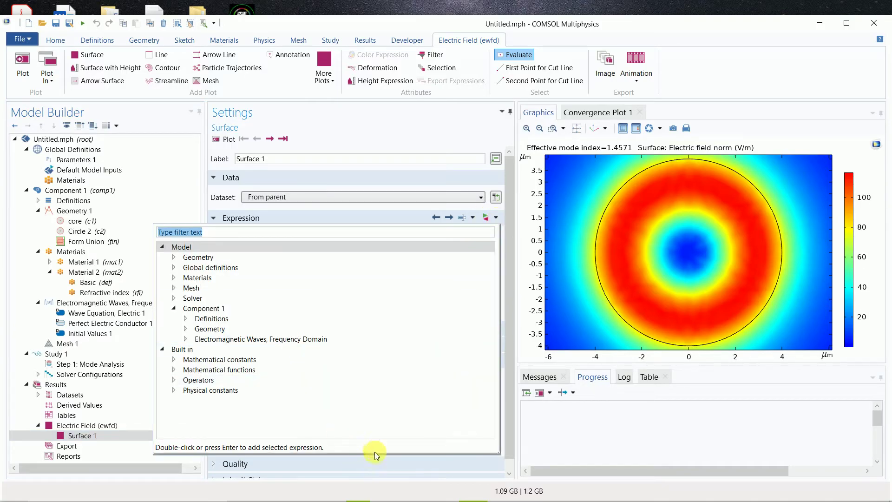
pyautogui.click(474, 468)
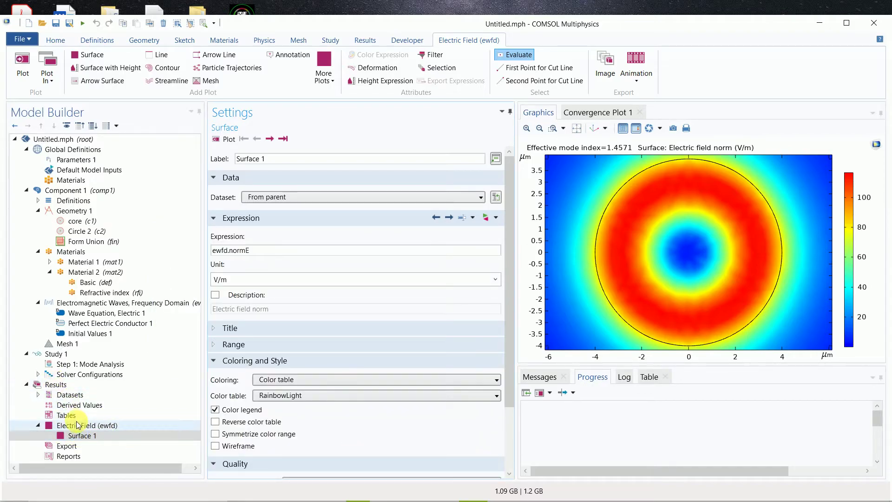
# - Add a new 1D Plot Group 2 under Results
pyautogui.rightClick(55, 386)
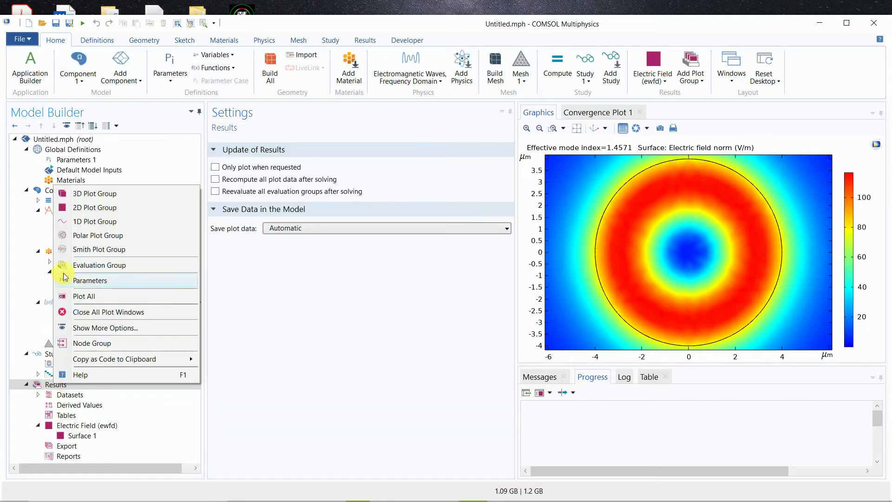
pyautogui.click(98, 221)
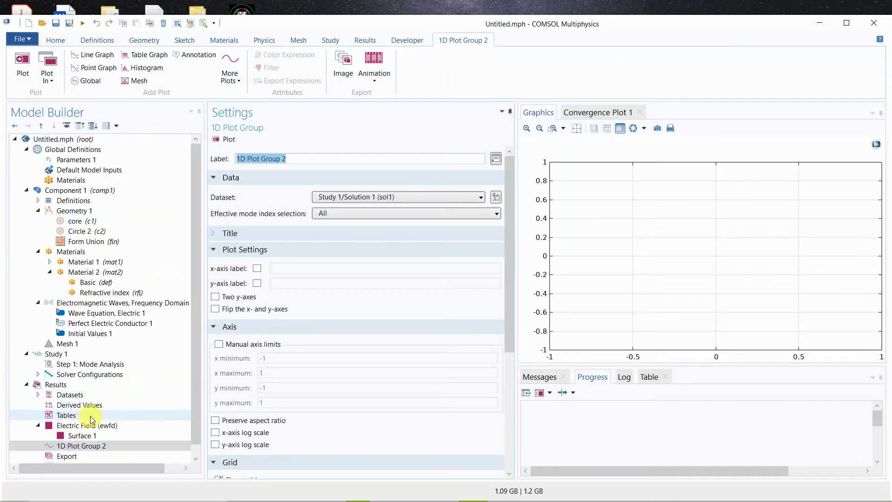
pyautogui.click(83, 447)
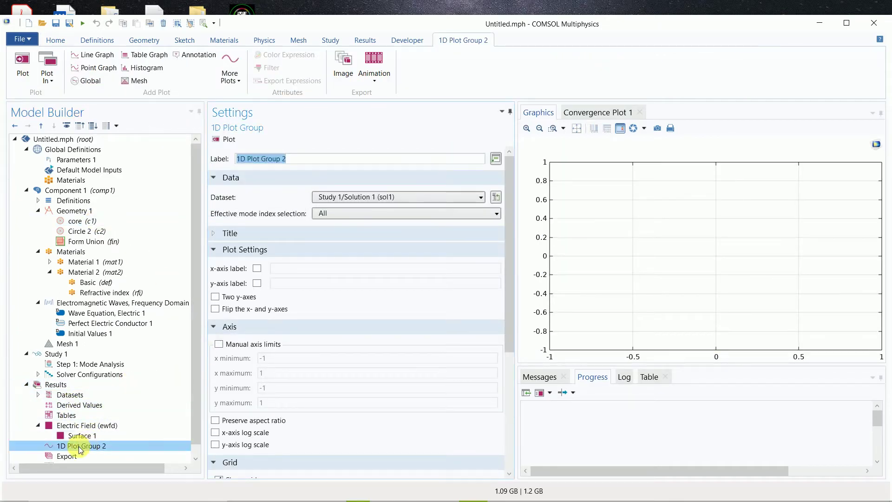
# - Add a Line Graph fed by a vertical cut line across the fiber, viewed at full extents
pyautogui.rightClick(77, 446)
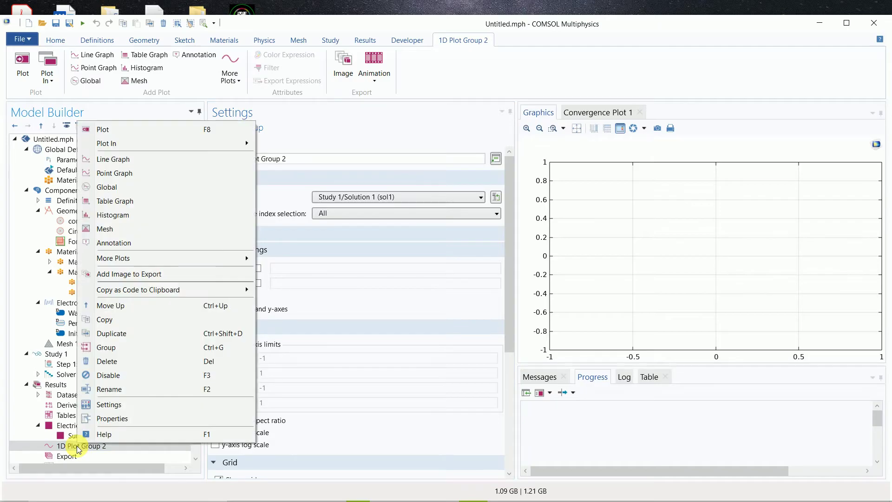
pyautogui.click(101, 162)
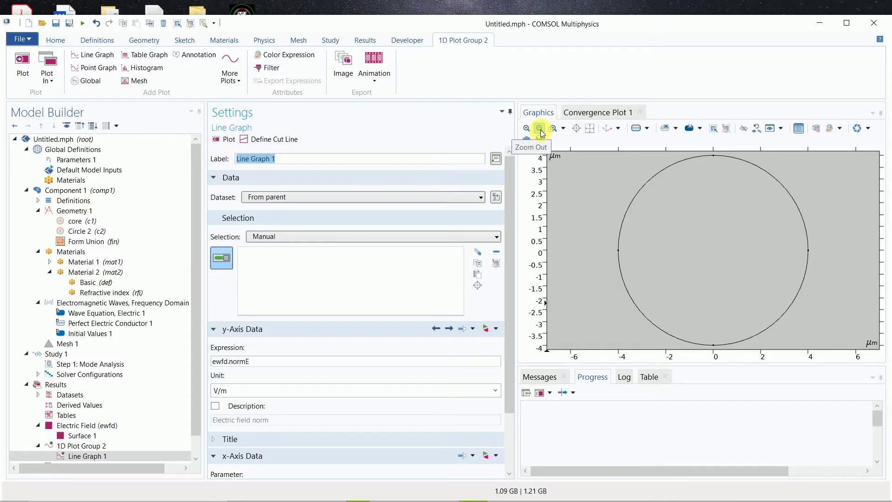
pyautogui.click(261, 140)
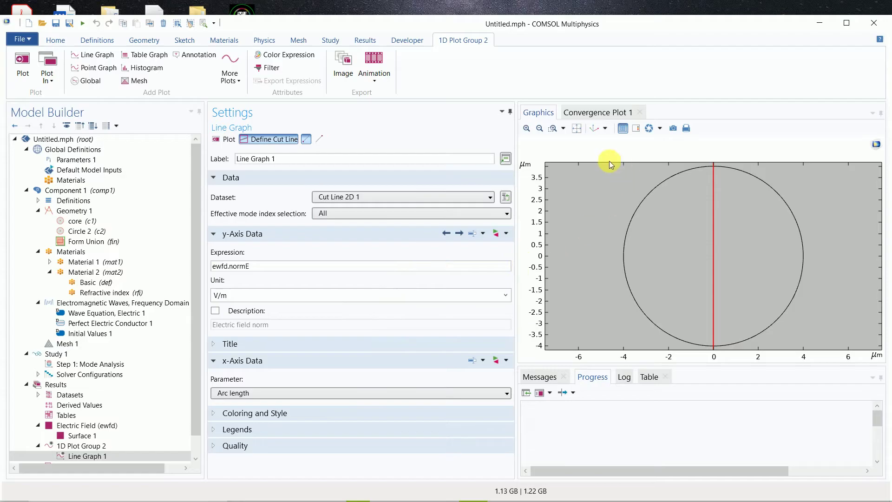
pyautogui.click(576, 129)
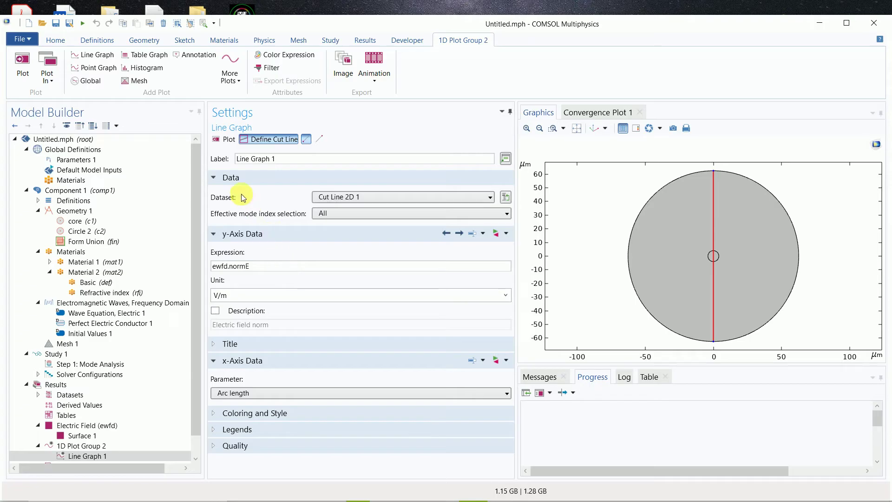
# - Plot ewfd.normE versus arc length, showing twin peaks near 60 µm at about 5.3×10^5 V/m
pyautogui.click(229, 140)
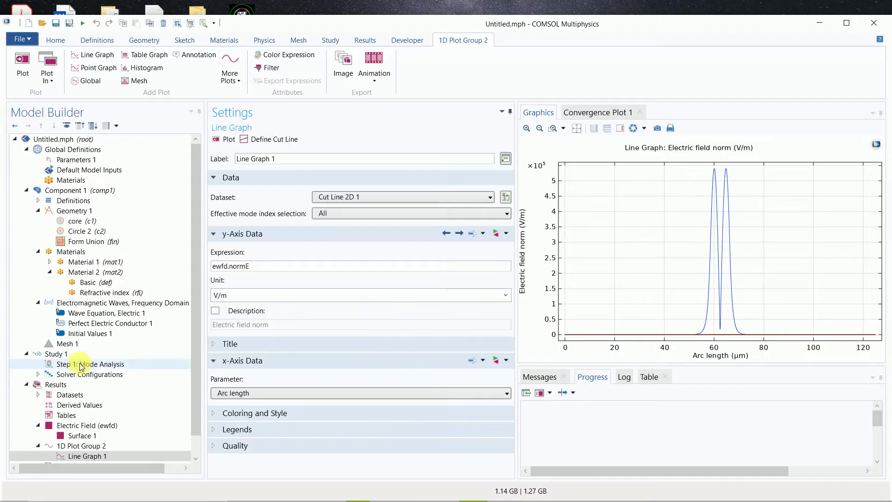
pyautogui.scroll(-1, 68, 434)
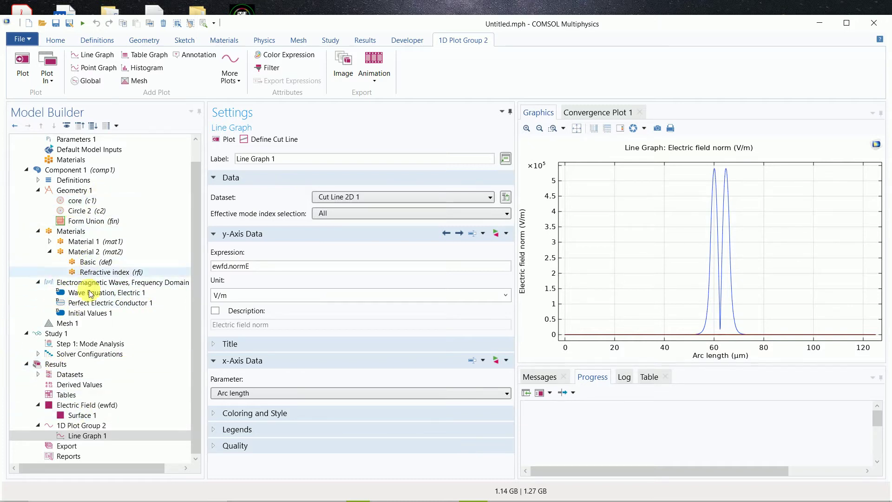
pyautogui.click(28, 365)
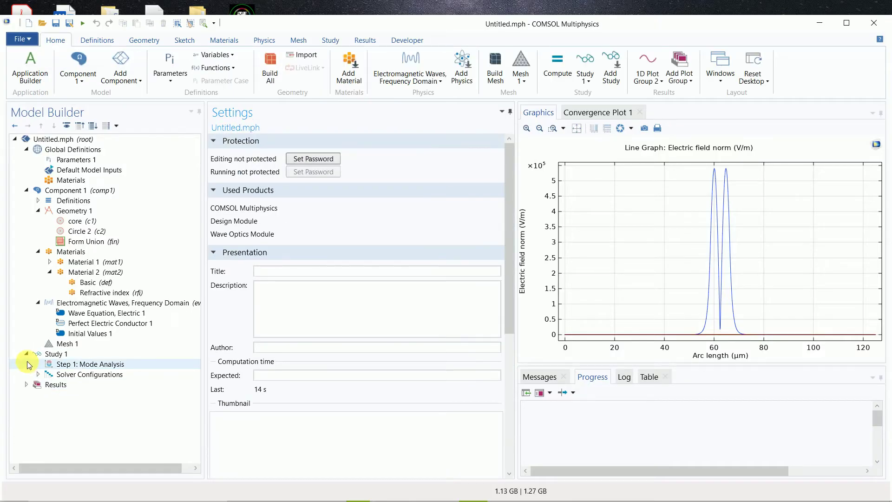
# - Add a Parametric Sweep node under Study 1, set to specified combinations
pyautogui.click(54, 354)
pyautogui.rightClick(53, 355)
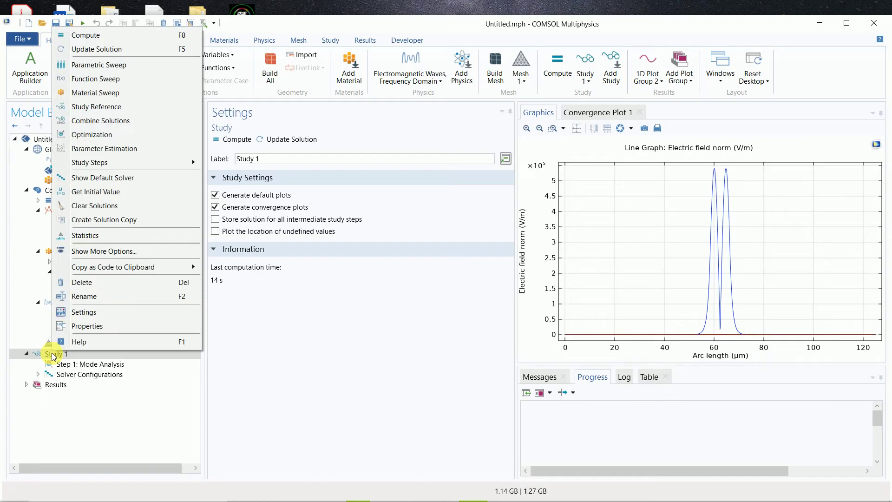
pyautogui.click(94, 66)
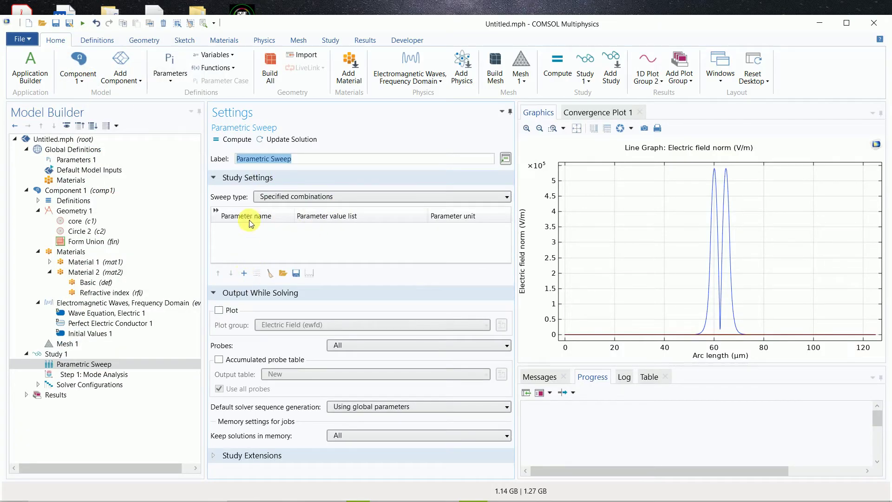
# - Add a sweep row for parameter Dc and bring up its Range entry
pyautogui.click(244, 274)
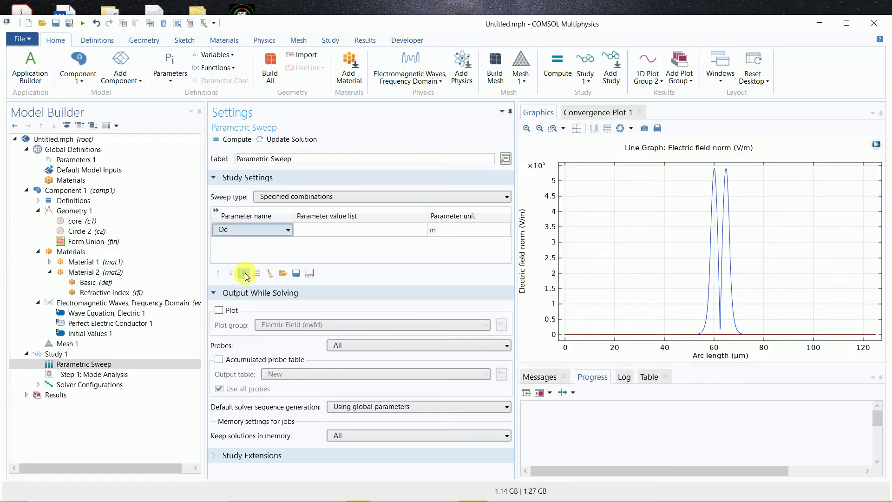
pyautogui.click(289, 230)
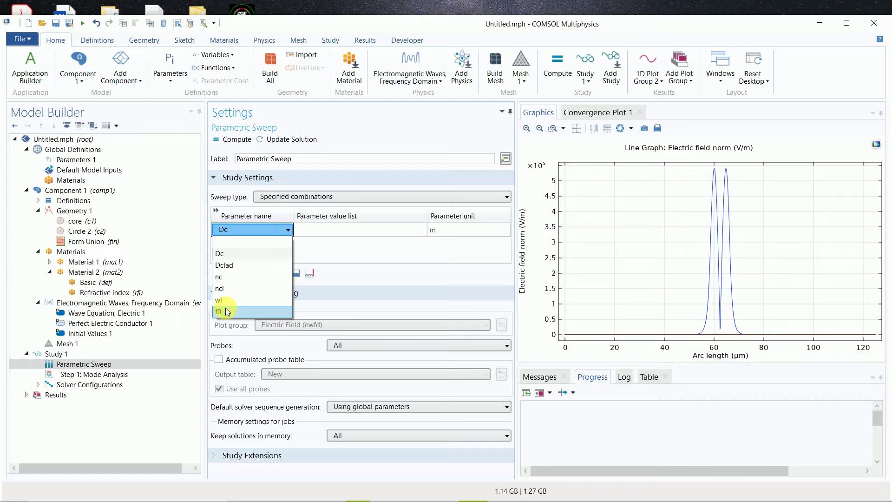
pyautogui.click(224, 255)
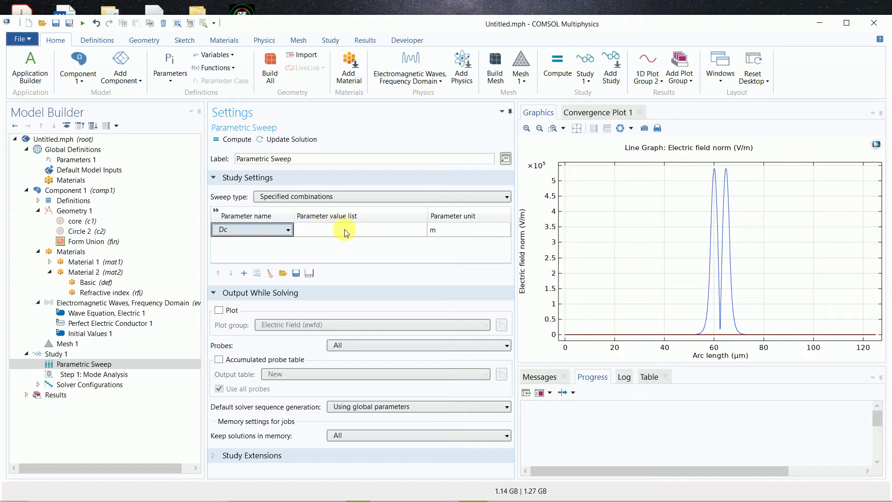
pyautogui.click(309, 273)
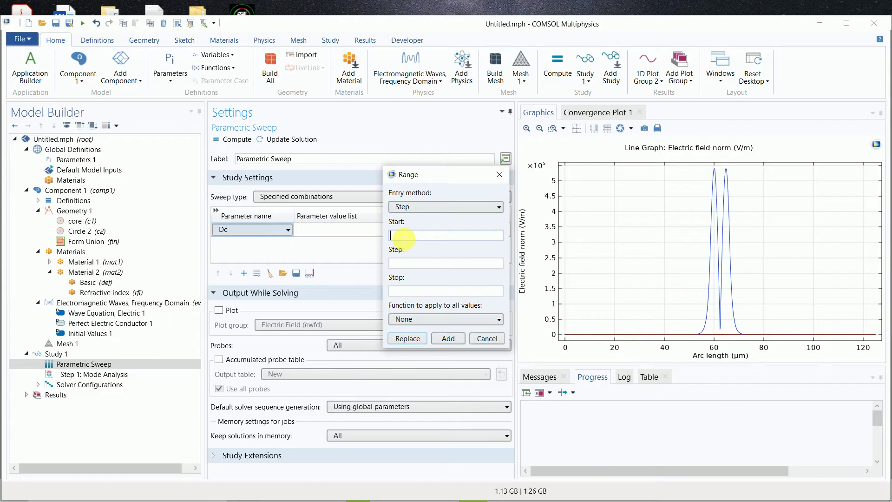
# - Enter a Dc range of start 8[um], step 0.5[um], stop 30[um] and apply it with Replace
pyautogui.write('8')
pyautogui.write('[]')
pyautogui.write('um')
pyautogui.click(400, 291)
pyautogui.write('30[]')
pyautogui.press('Left')
pyautogui.write('um')
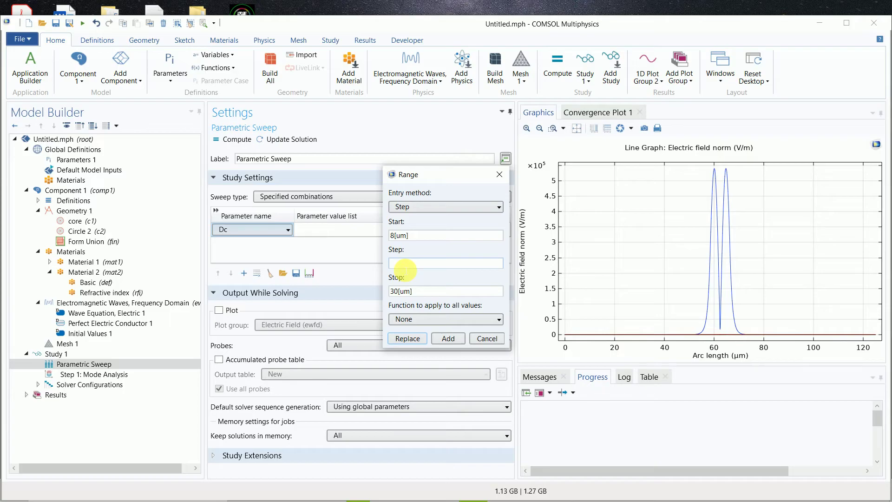
pyautogui.write('0')
pyautogui.write('.5')
pyautogui.write('[]')
pyautogui.write('um')
pyautogui.click(407, 338)
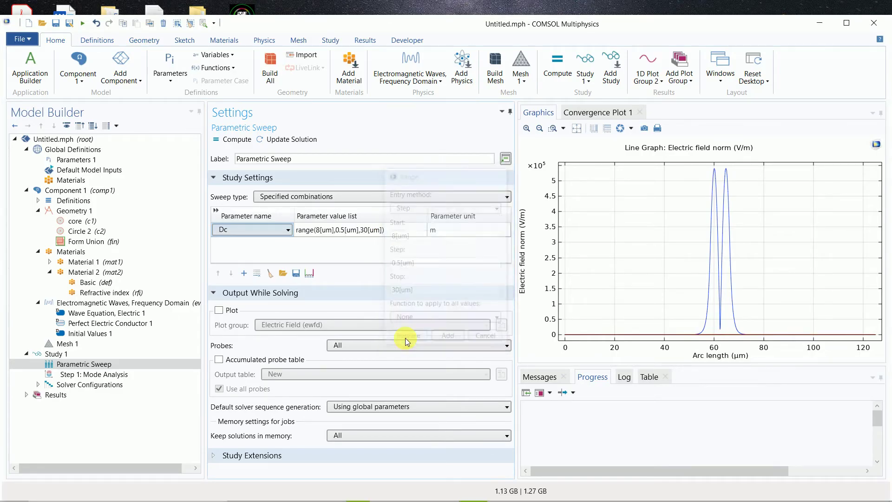
# - Change the Dc sweep parameter unit to um, then select Study 1
pyautogui.click(454, 232)
pyautogui.click(449, 234)
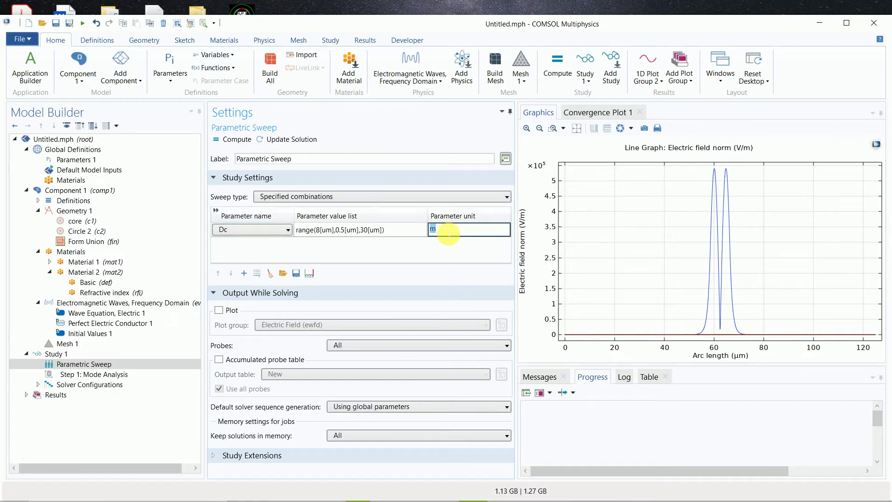
pyautogui.write('um')
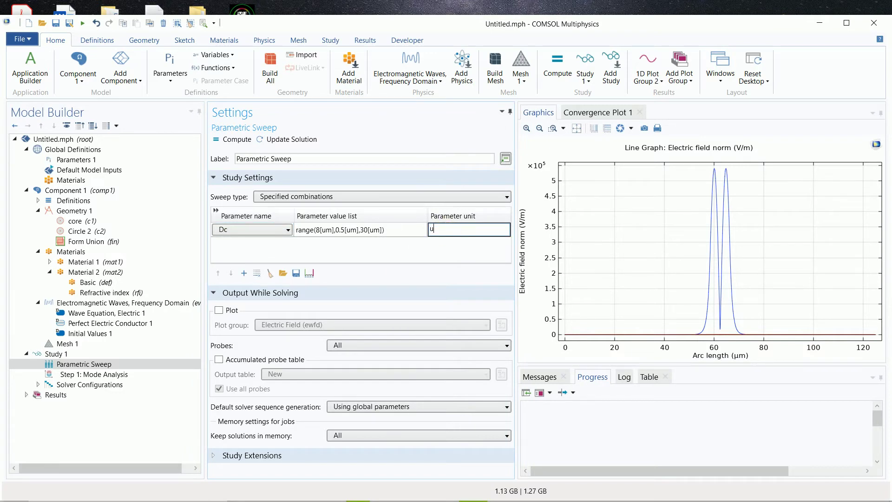
pyautogui.click(446, 232)
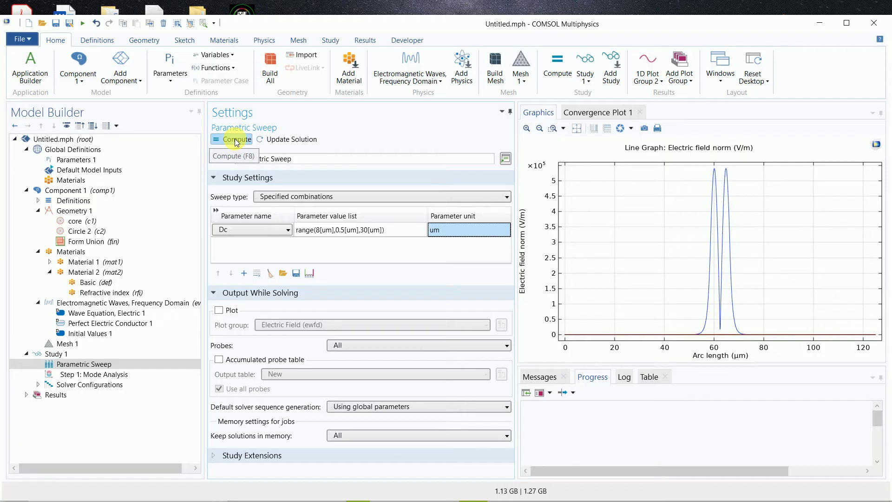
pyautogui.click(64, 352)
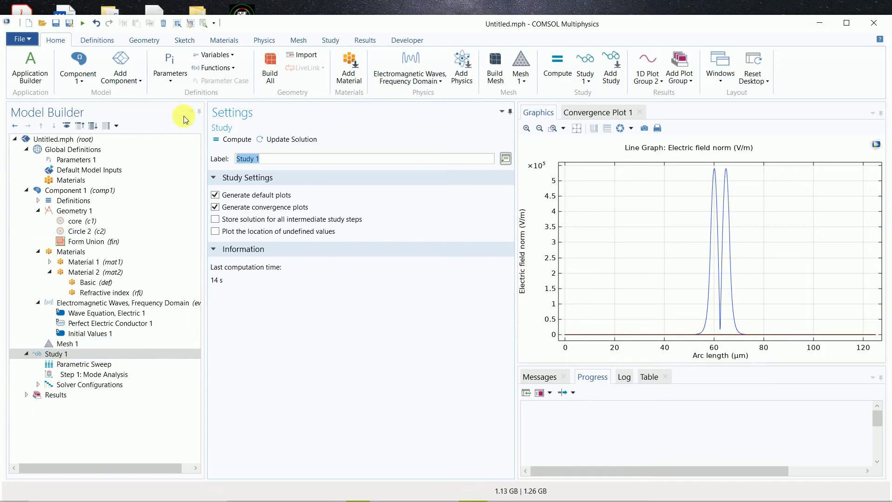
# - Compute Study 1 with the Dc sweep and maximize the window while it solves
pyautogui.click(232, 140)
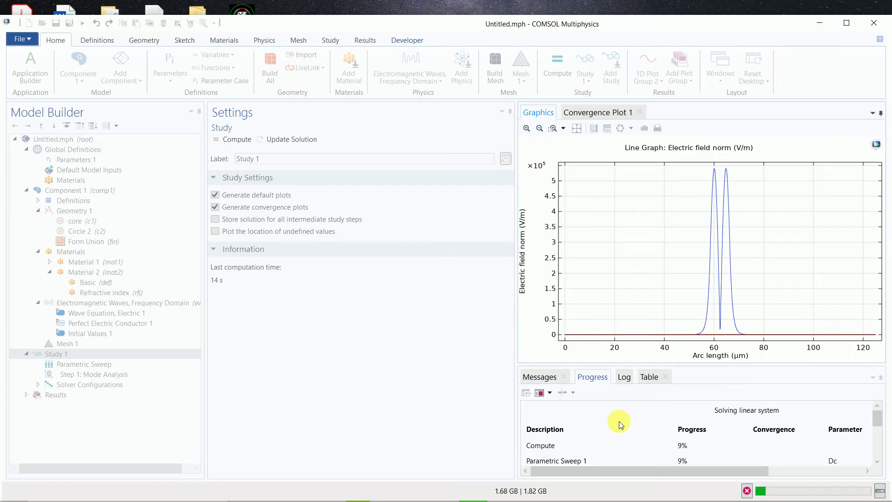
pyautogui.click(846, 23)
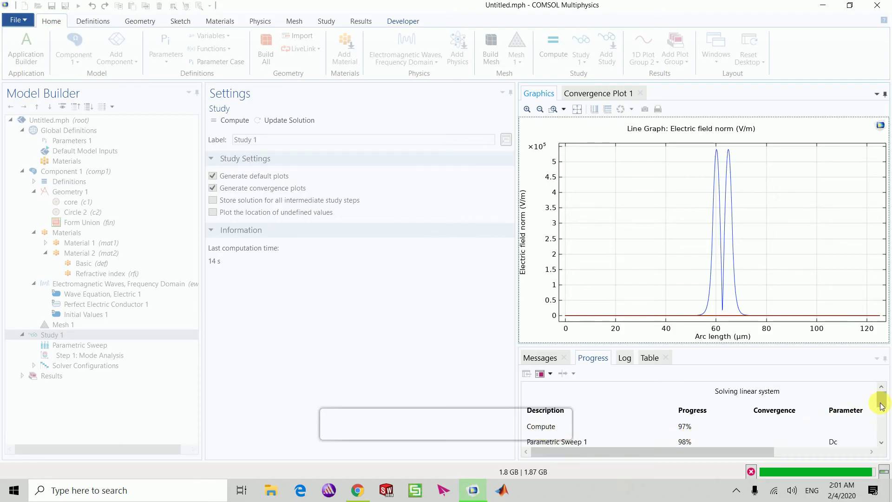
pyautogui.moveTo(881, 406); pyautogui.dragTo(886, 419)
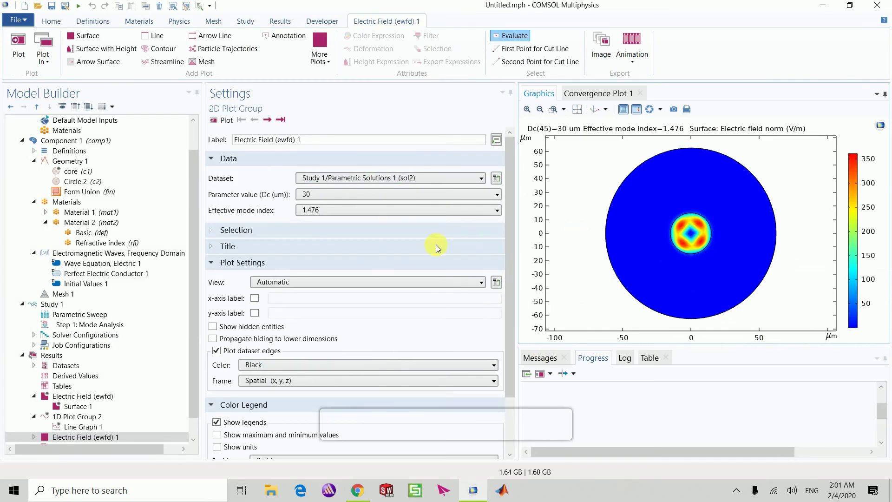
# - Expand Electric Field (ewfd) 1 and select its Surface 1 plot
pyautogui.scroll(-2, 75, 392)
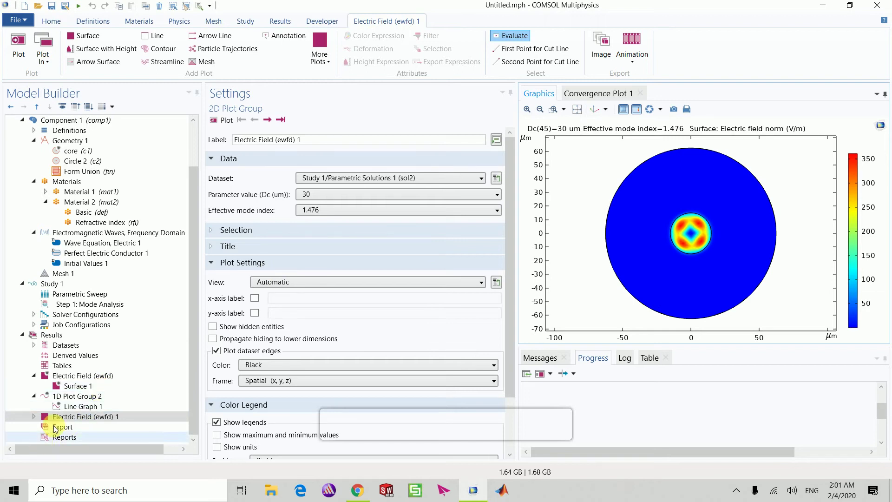
pyautogui.click(78, 378)
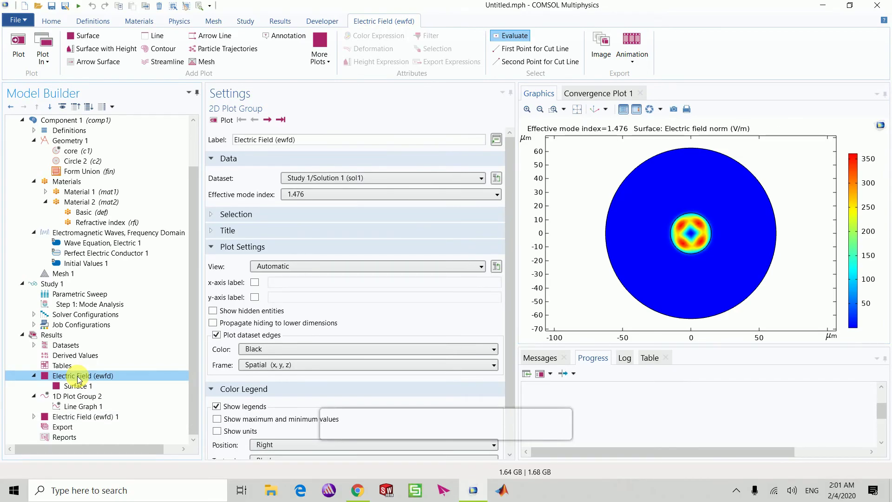
pyautogui.click(33, 416)
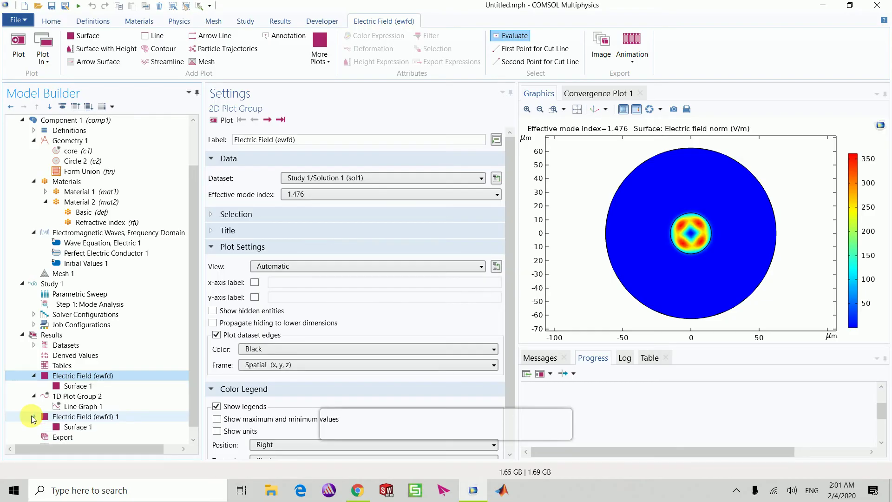
pyautogui.click(74, 427)
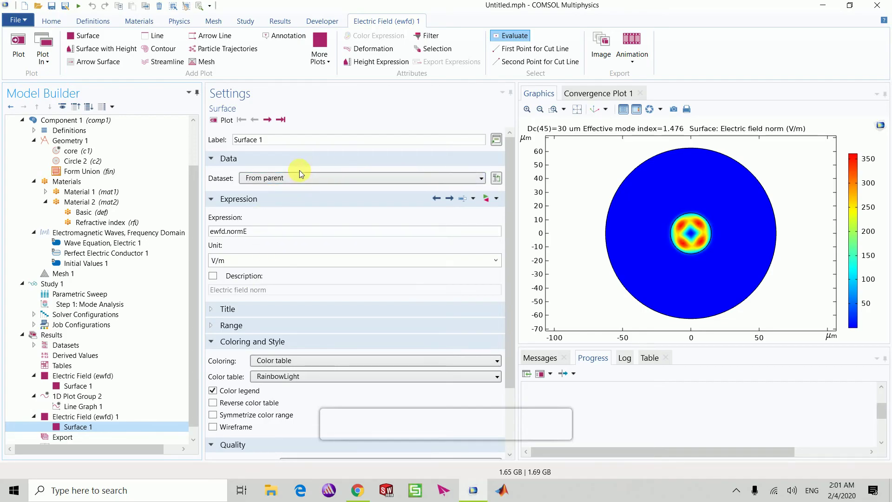
# - Set the Surface 1 dataset to Study 1/Parametric Solutions 1 (sol2), keeping Dc at 30
pyautogui.click(288, 180)
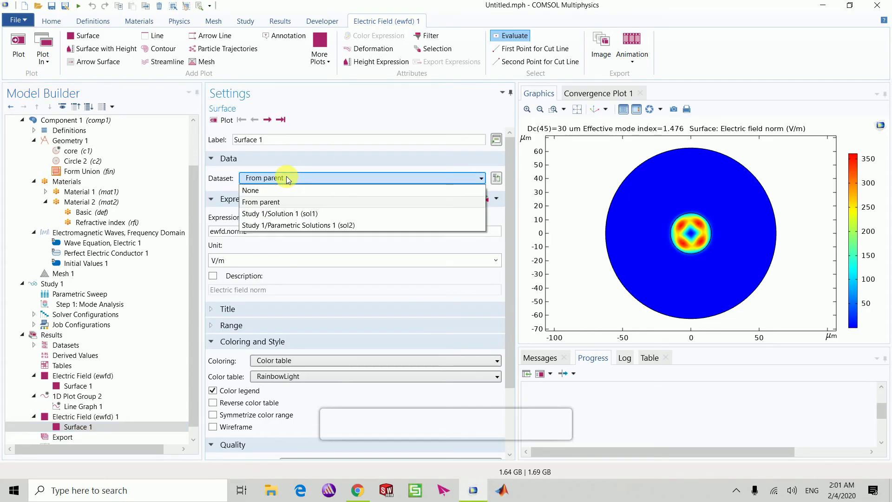
pyautogui.click(297, 225)
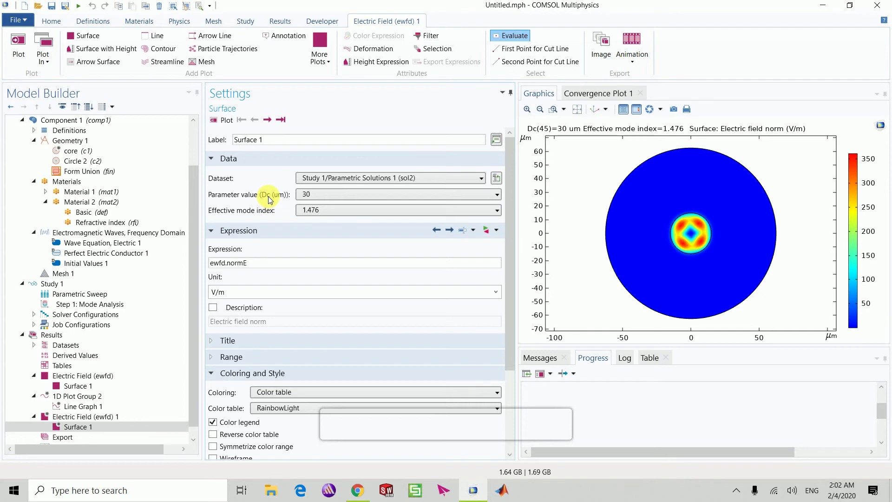
pyautogui.click(499, 197)
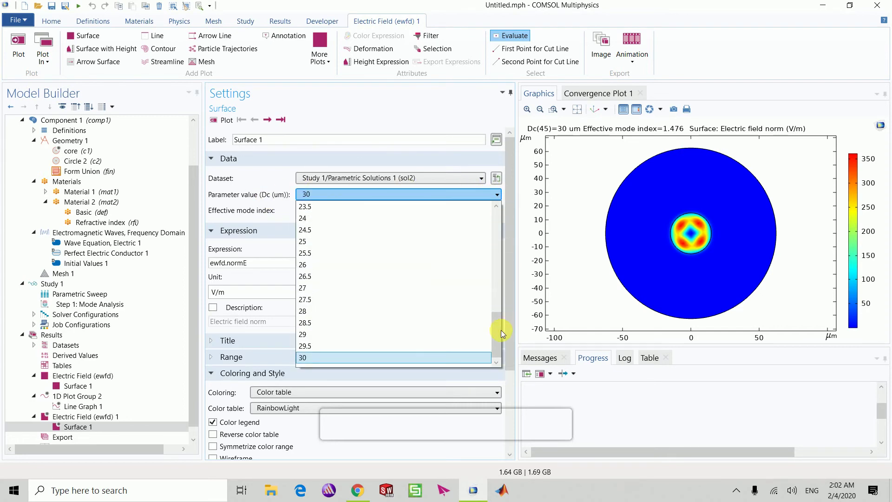
pyautogui.moveTo(501, 335)
pyautogui.mouseDown()
pyautogui.moveTo(498, 237)
pyautogui.moveTo(495, 334)
pyautogui.mouseUp()
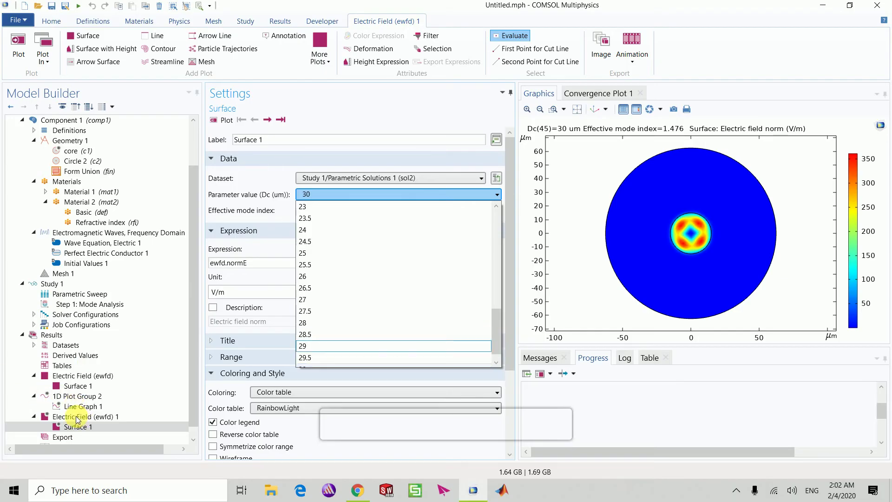
pyautogui.click(325, 115)
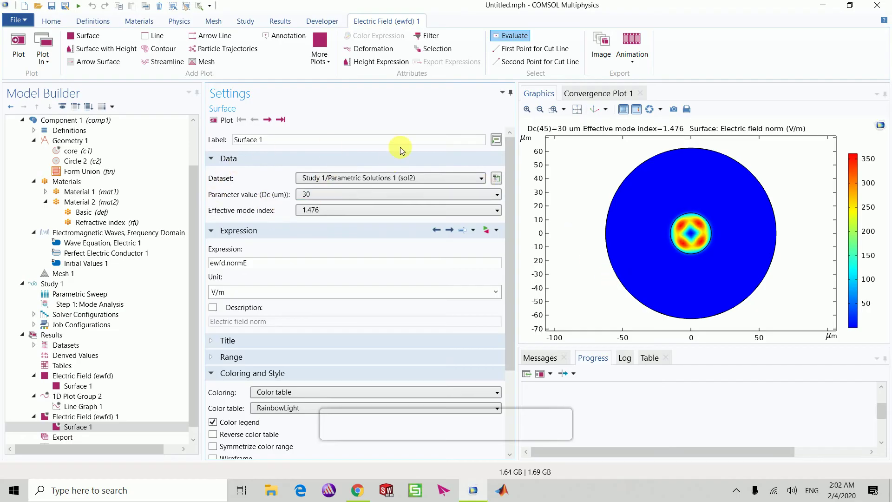
# - Step through the Dc=30 µm modes to the fundamental mode with effective index 1.4776
pyautogui.click(268, 120)
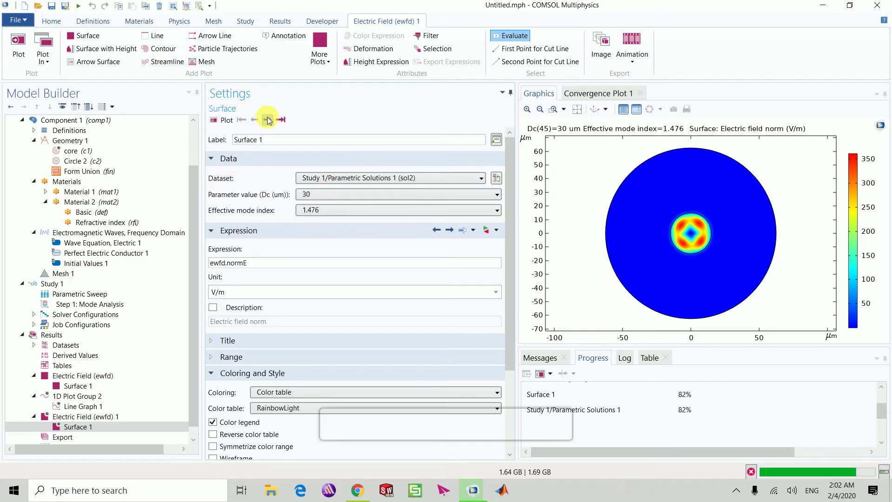
pyautogui.click(268, 120)
pyautogui.click(267, 120)
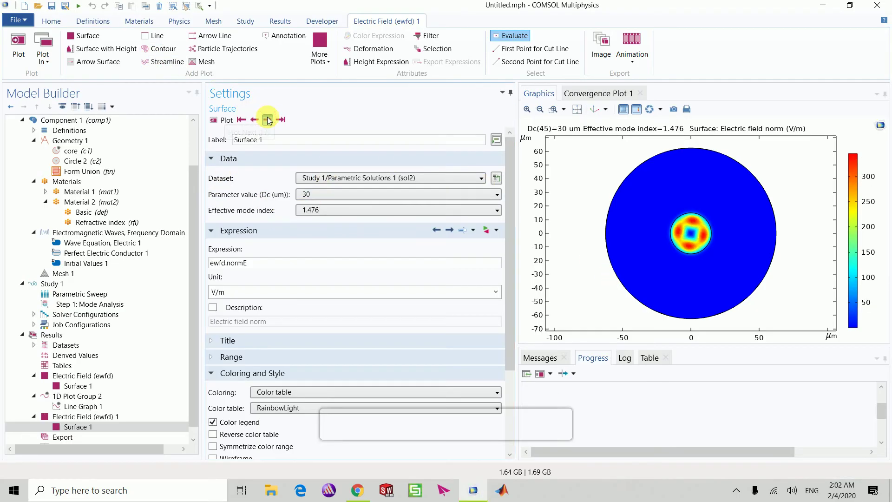
pyautogui.click(268, 120)
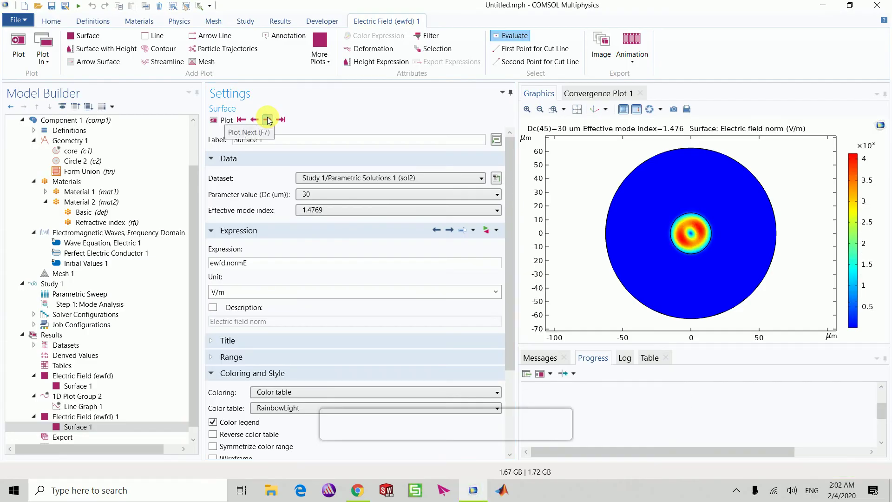
pyautogui.click(268, 120)
pyautogui.click(267, 120)
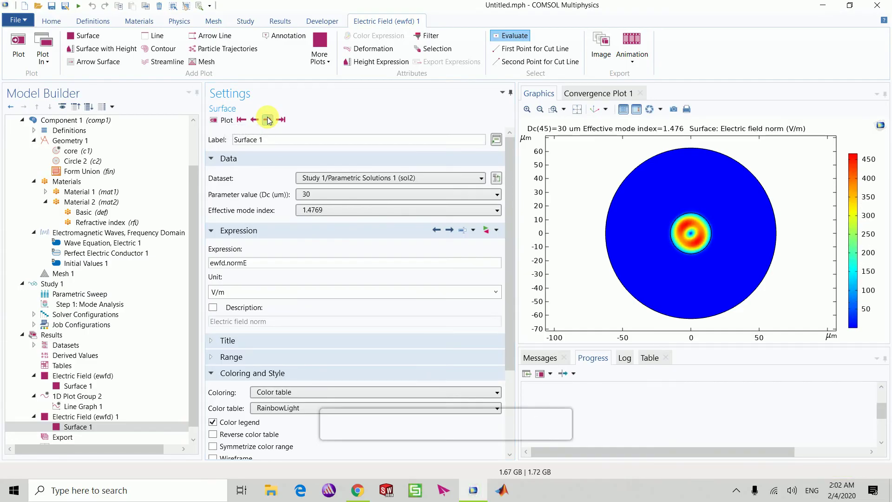
pyautogui.click(268, 120)
pyautogui.click(267, 120)
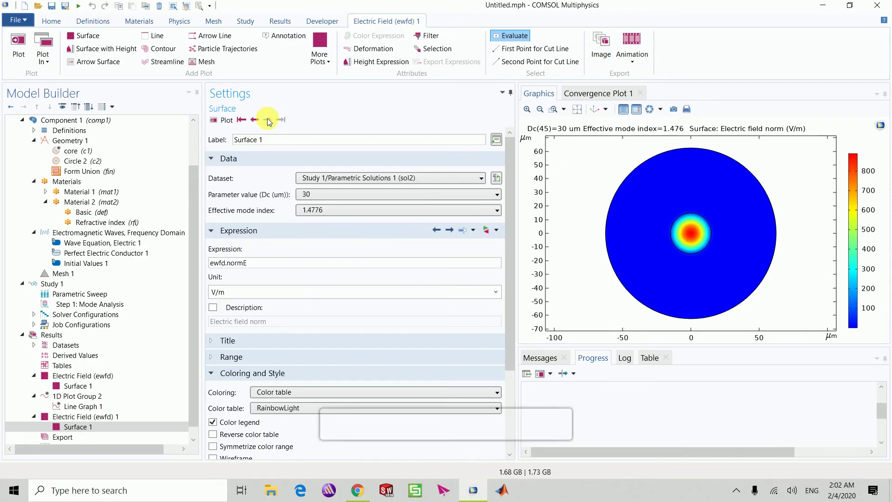
pyautogui.click(254, 119)
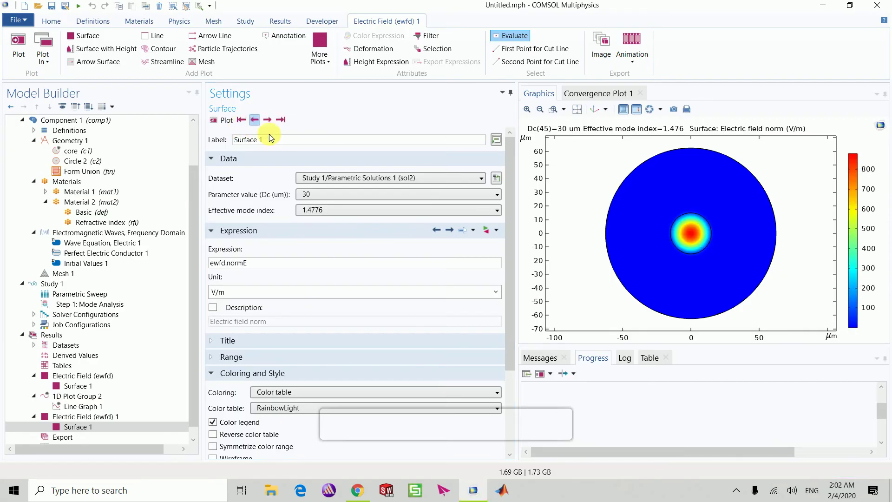
pyautogui.click(317, 194)
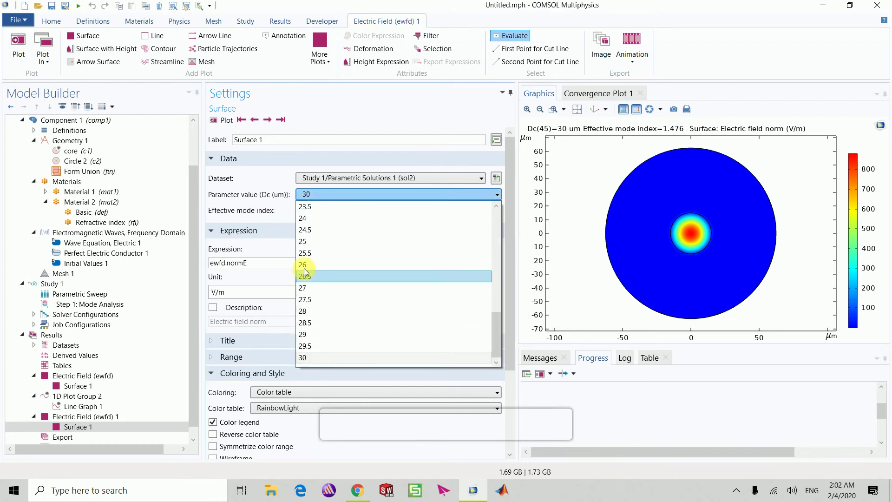
# - Plot the field norm for Dc 24.5 µm, then for Dc 8 µm
pyautogui.click(304, 229)
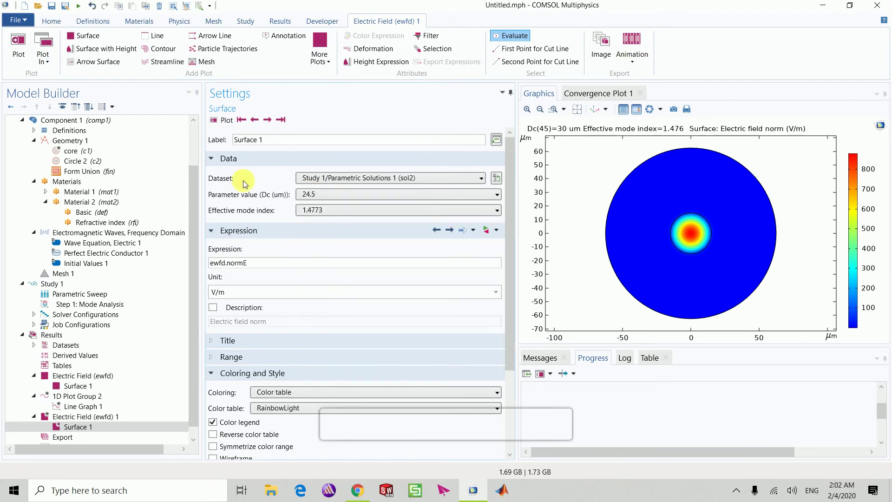
pyautogui.click(227, 121)
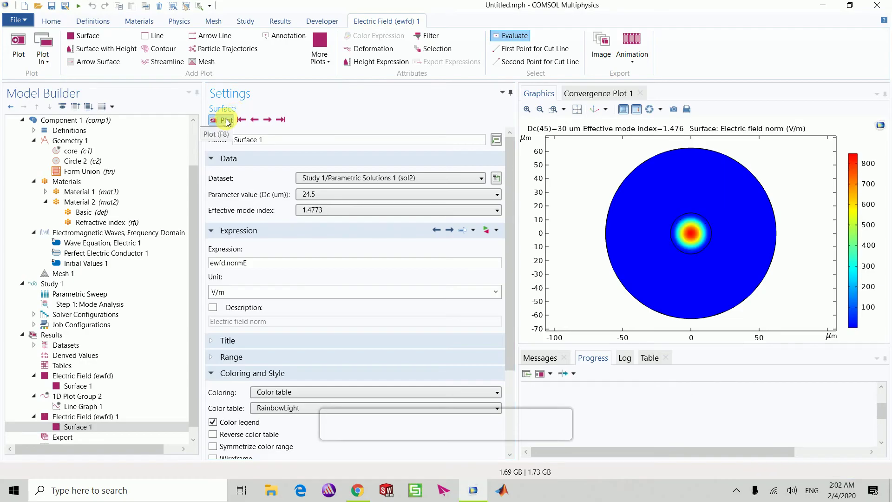
pyautogui.click(320, 196)
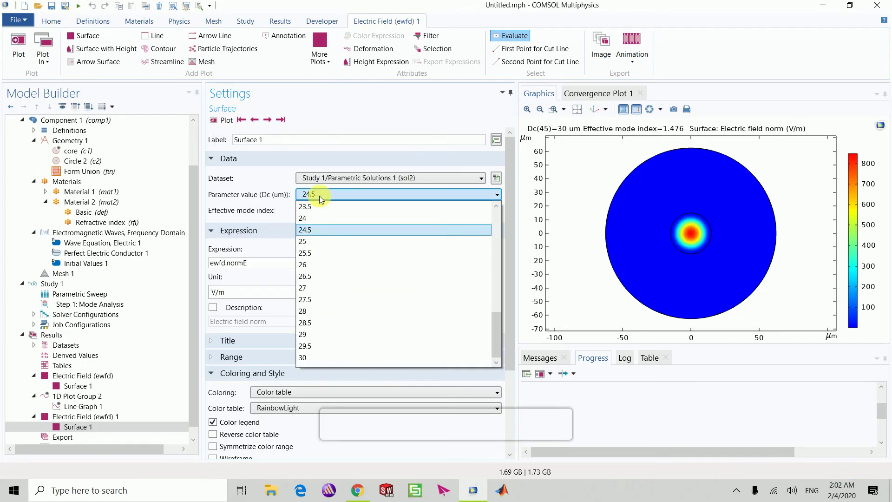
pyautogui.scroll(5, 322, 267)
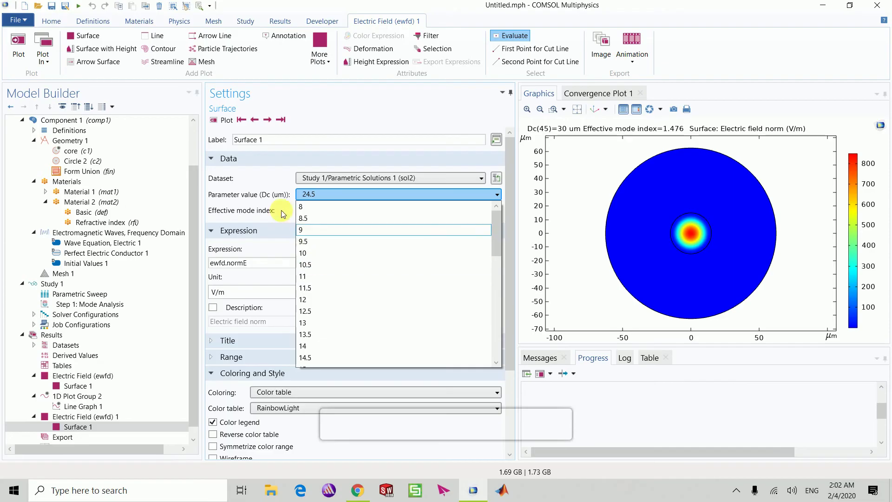
pyautogui.click(297, 207)
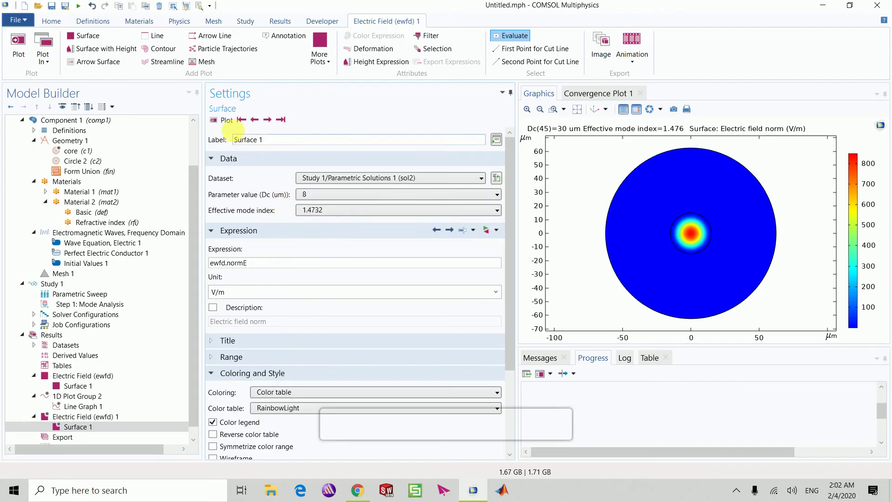
pyautogui.click(231, 125)
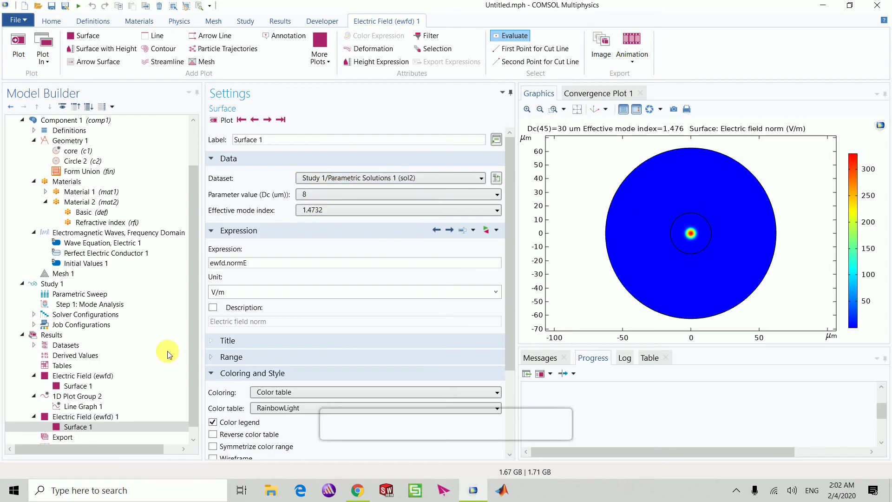
pyautogui.scroll(-1, 91, 418)
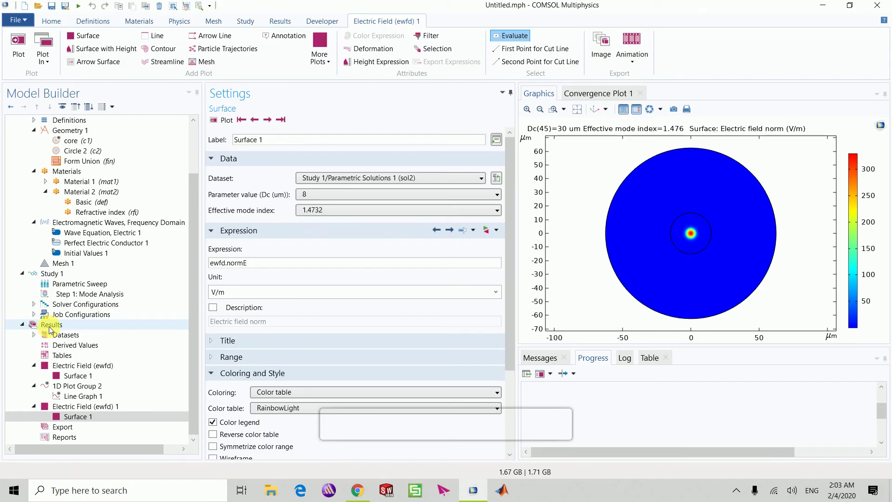
# - Add 1D Plot Group 4 under Results using the Study 1/Parametric Solutions 1 (sol2) dataset
pyautogui.click(51, 328)
pyautogui.rightClick(51, 328)
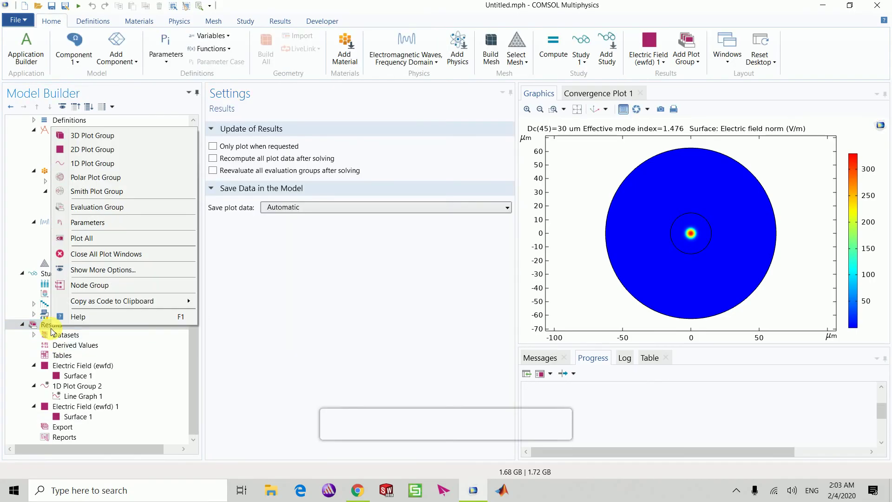
pyautogui.click(83, 164)
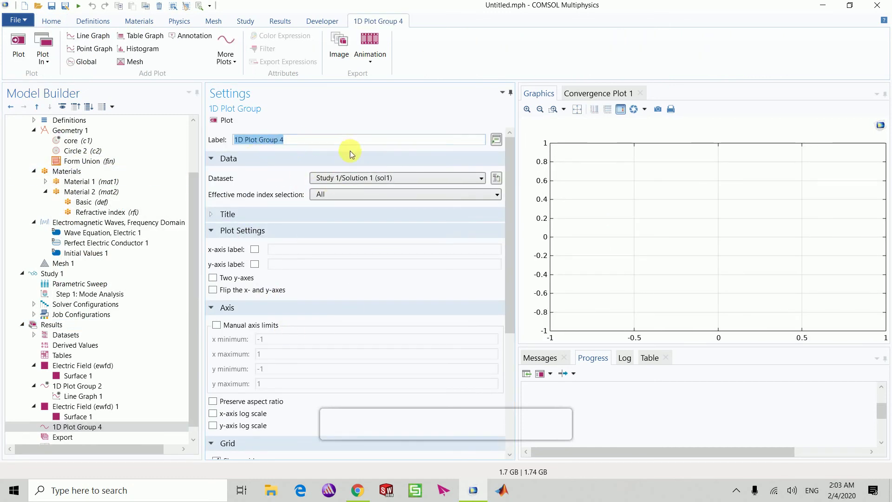
pyautogui.click(344, 181)
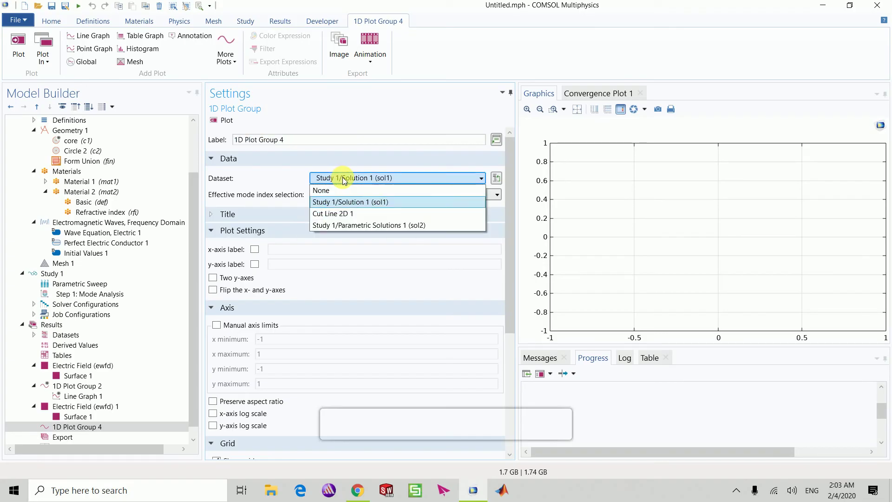
pyautogui.click(346, 226)
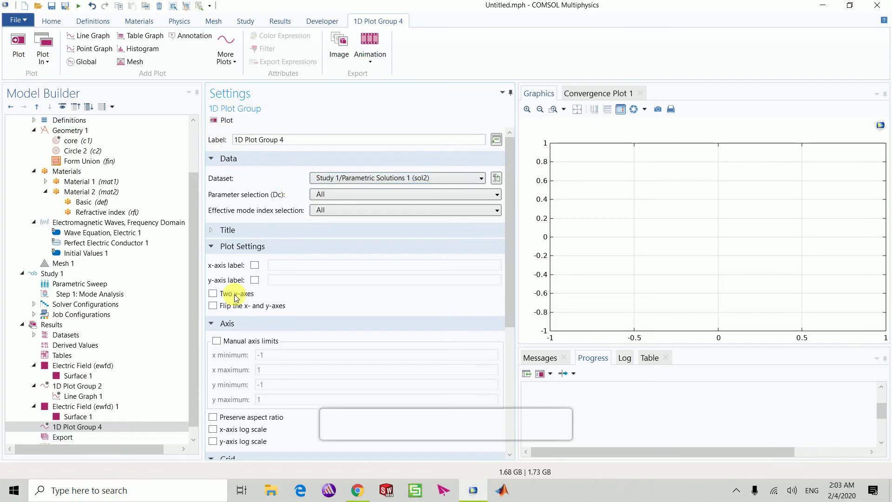
# - Add a Line Graph on Parametric Solutions 1 to 1D Plot Group 4 and define its cut line
pyautogui.rightClick(87, 429)
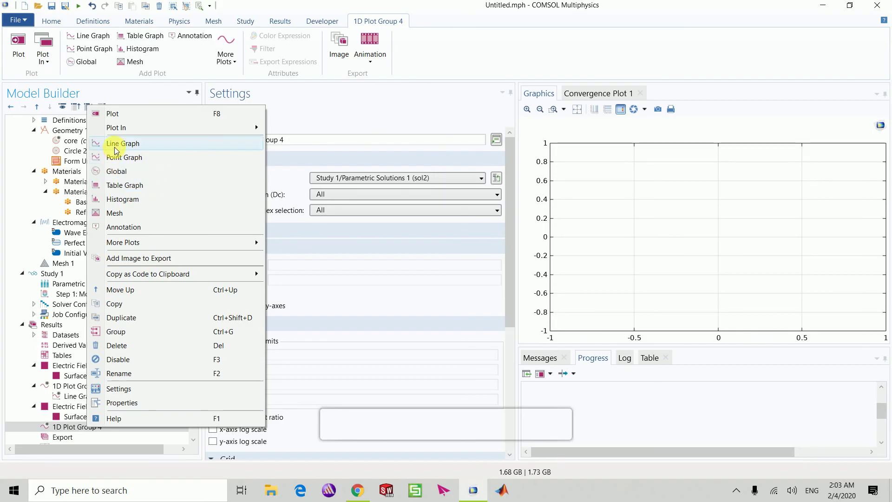
pyautogui.click(114, 145)
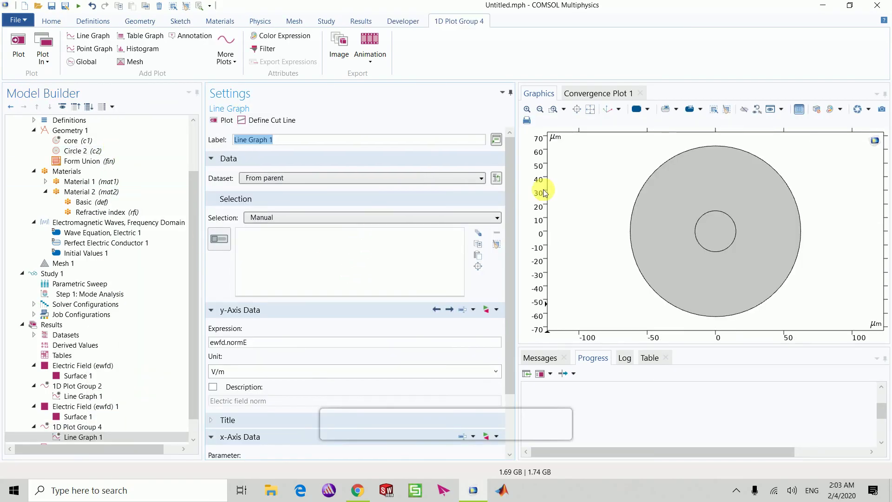
pyautogui.click(344, 180)
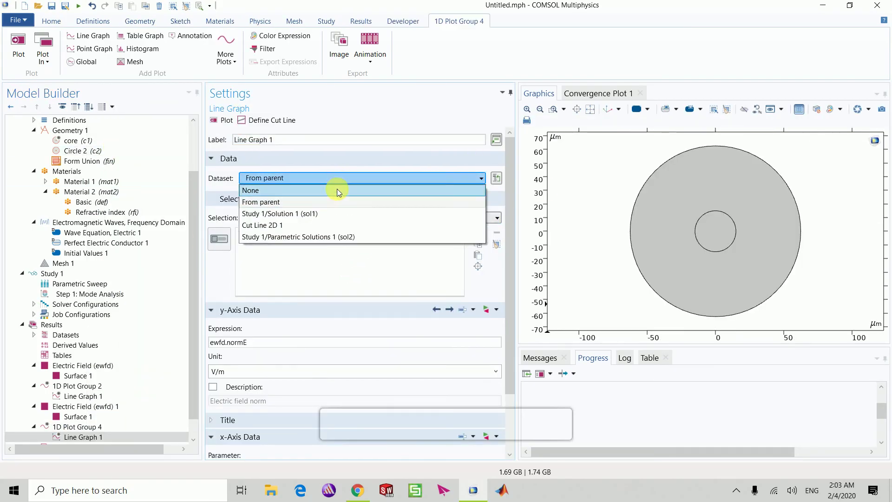
pyautogui.click(302, 237)
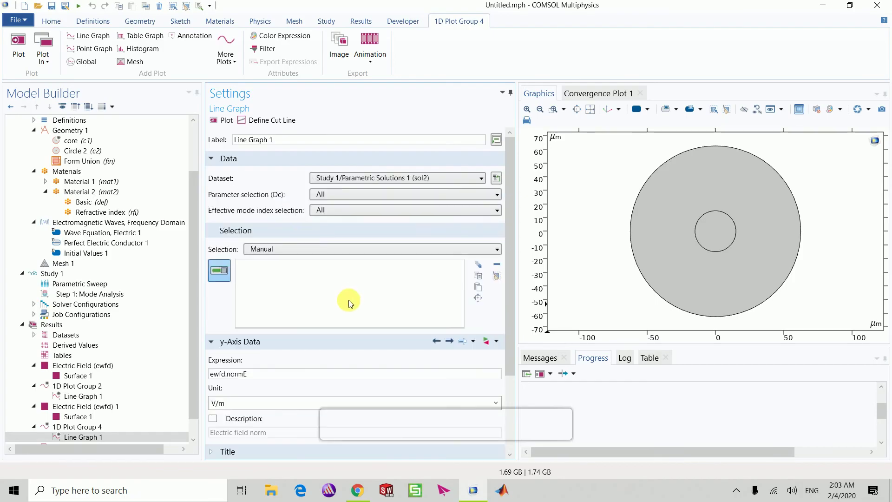
pyautogui.click(339, 178)
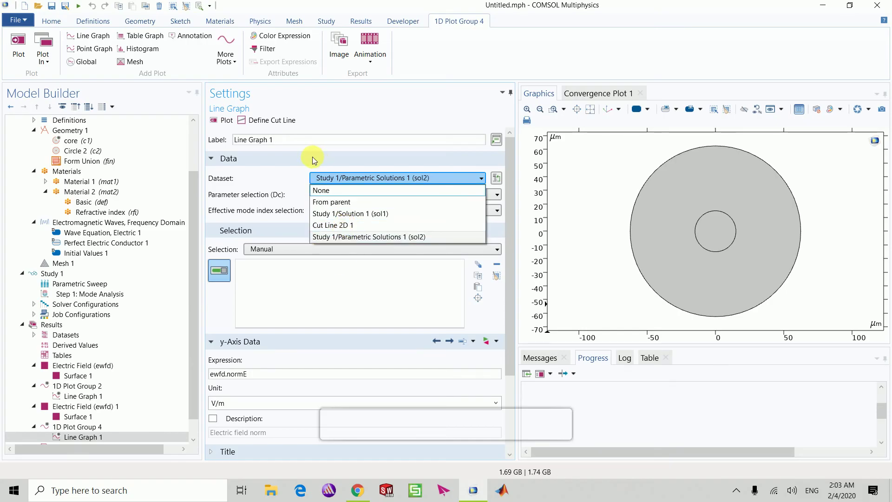
pyautogui.click(324, 119)
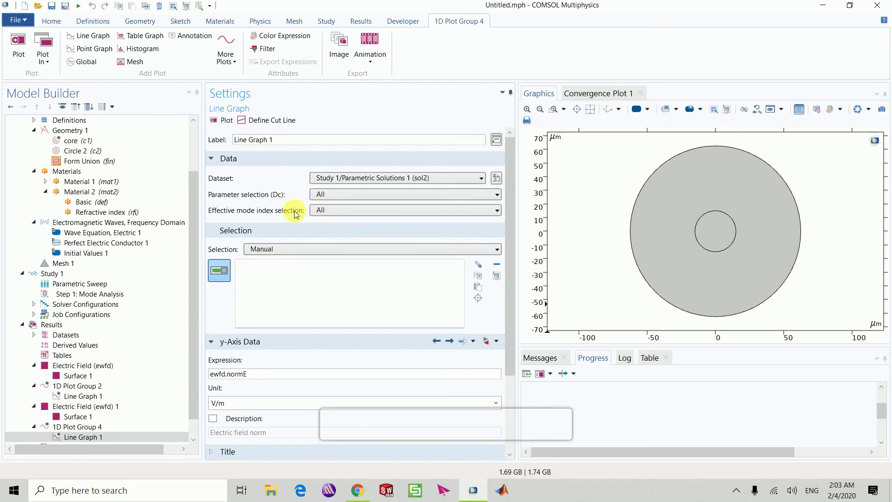
pyautogui.click(269, 121)
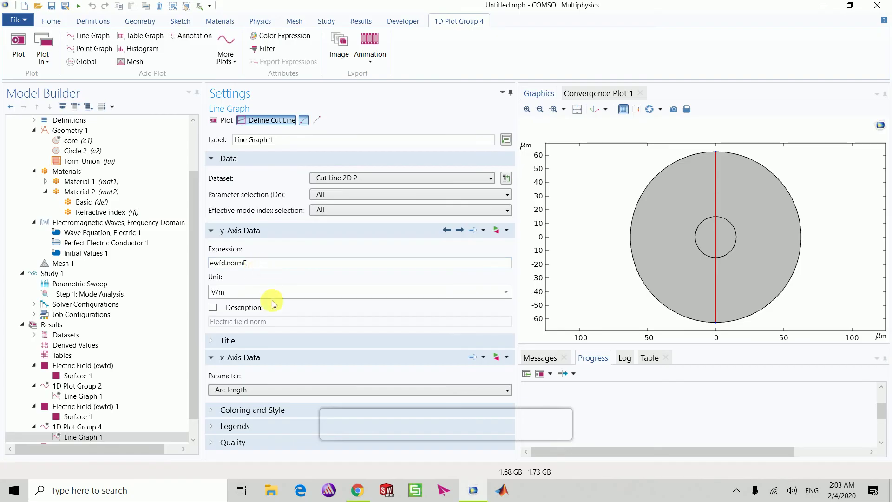
# - Switch the line graph's x-axis parameter to Expression and browse the available expression groups
pyautogui.click(274, 391)
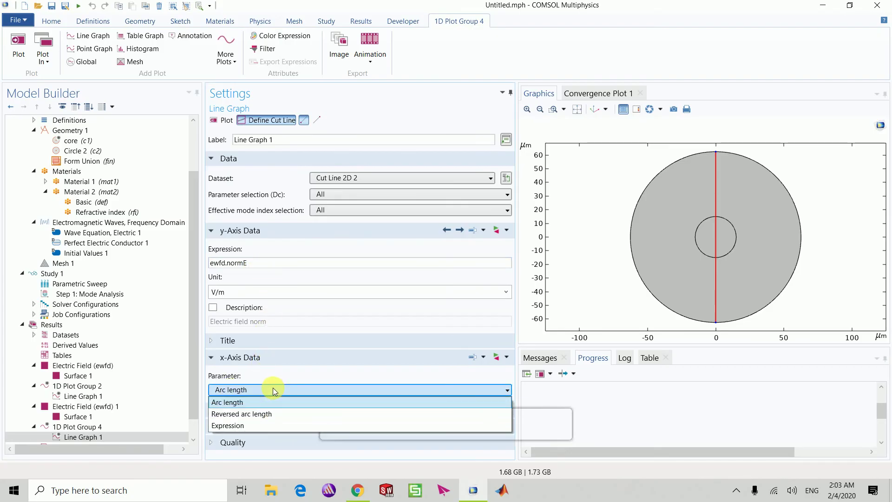
pyautogui.click(241, 426)
pyautogui.scroll(-3, 251, 431)
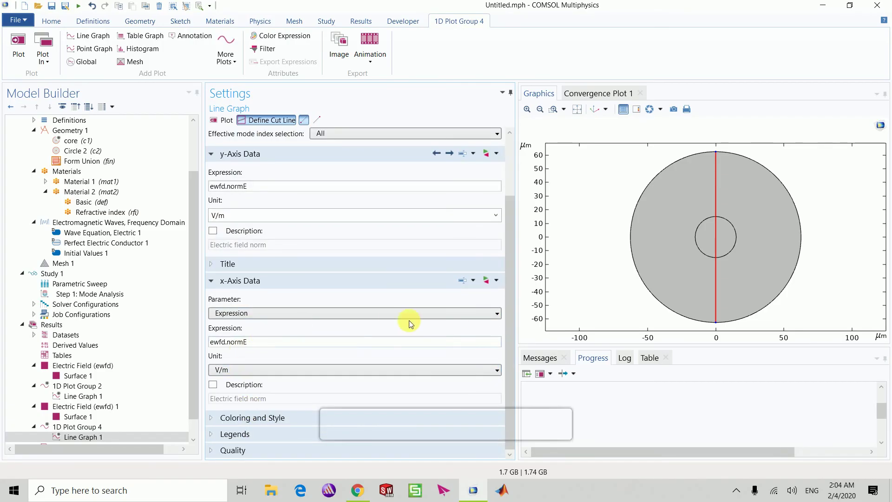
pyautogui.click(495, 280)
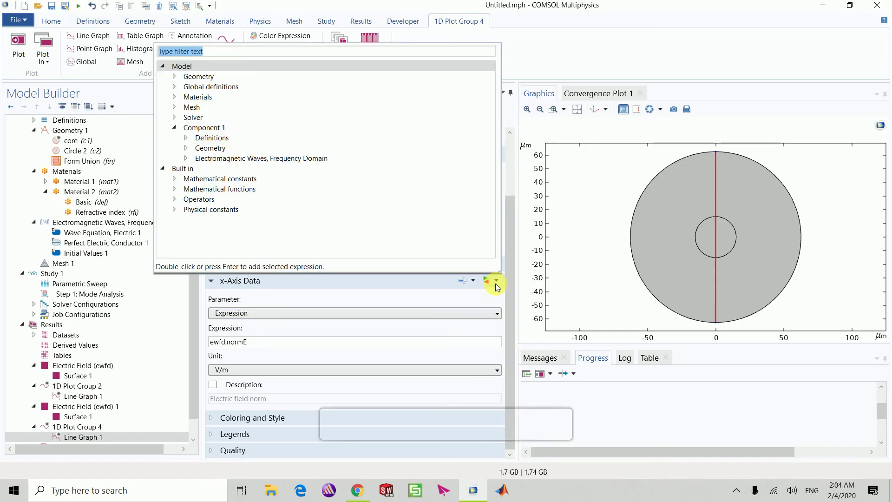
pyautogui.click(176, 77)
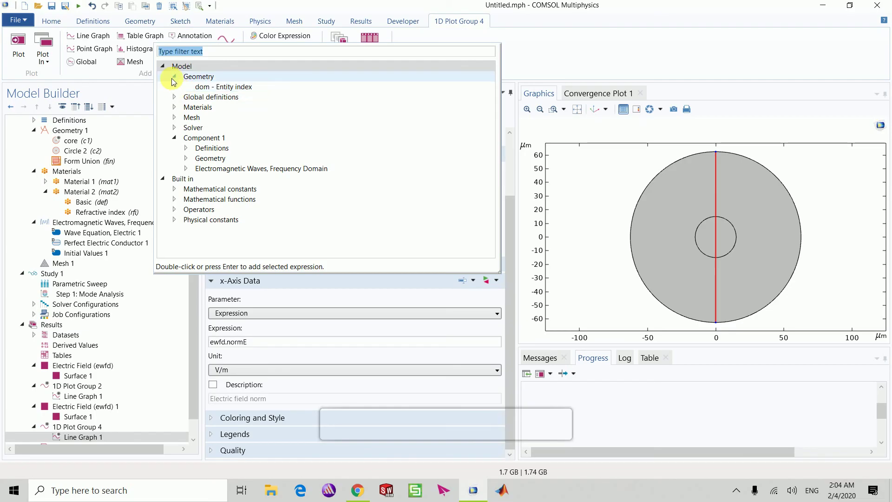
pyautogui.click(174, 77)
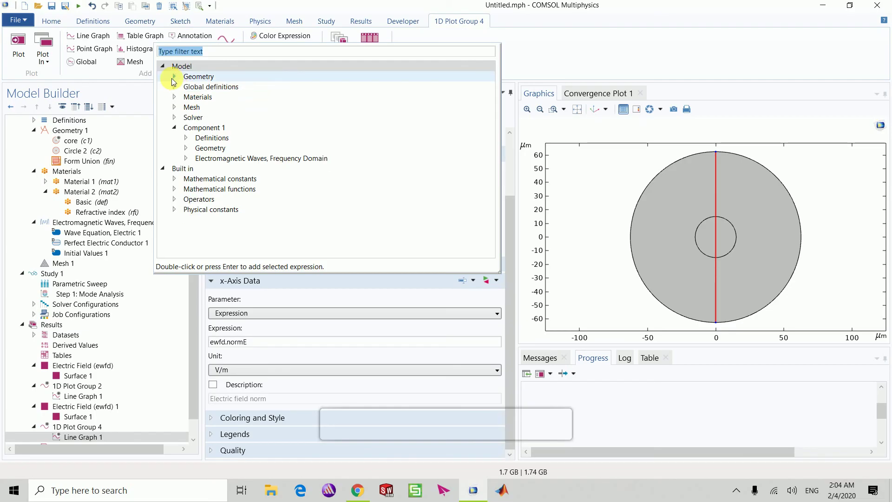
pyautogui.click(186, 139)
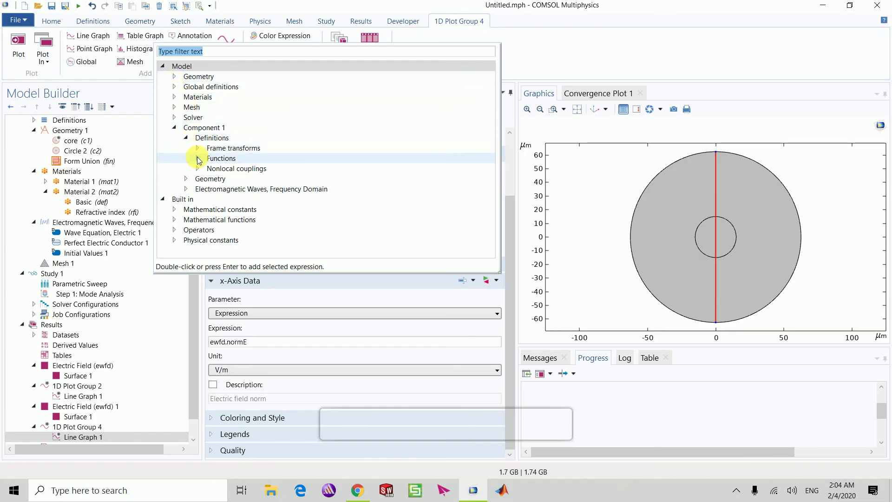
pyautogui.click(186, 189)
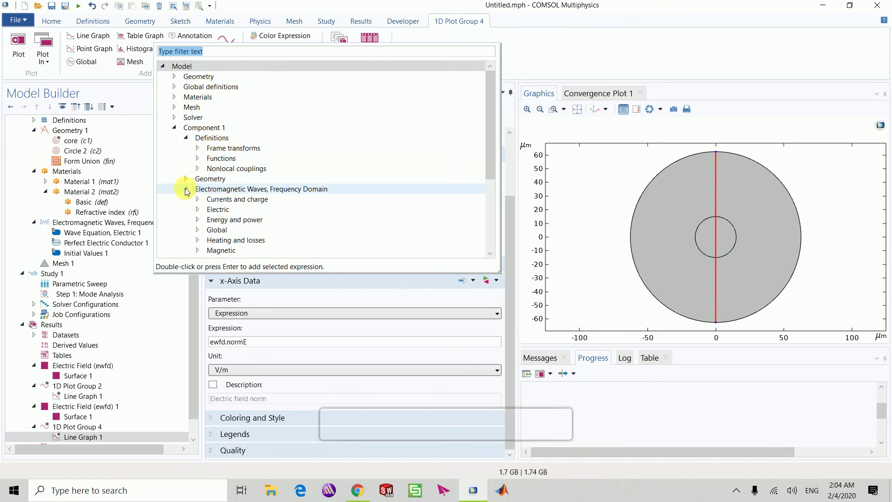
pyautogui.click(186, 179)
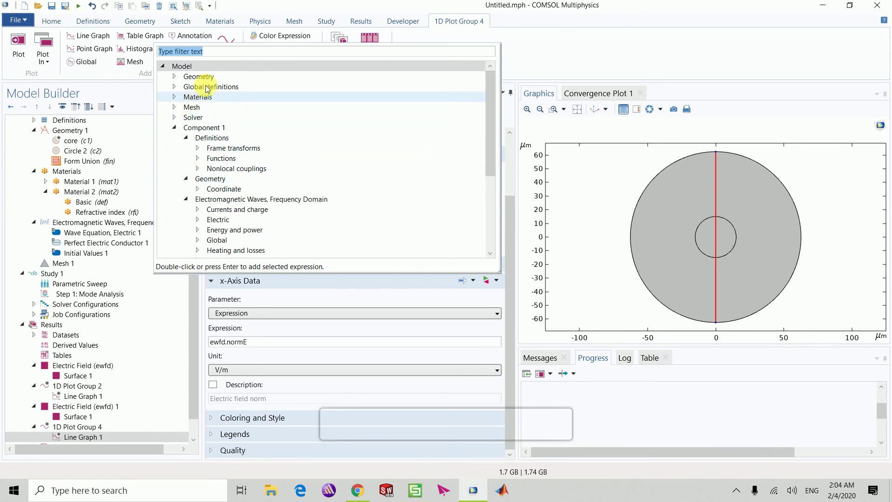
# - Insert the global parameter Dc as the x-axis expression and redraw the graph
pyautogui.click(175, 88)
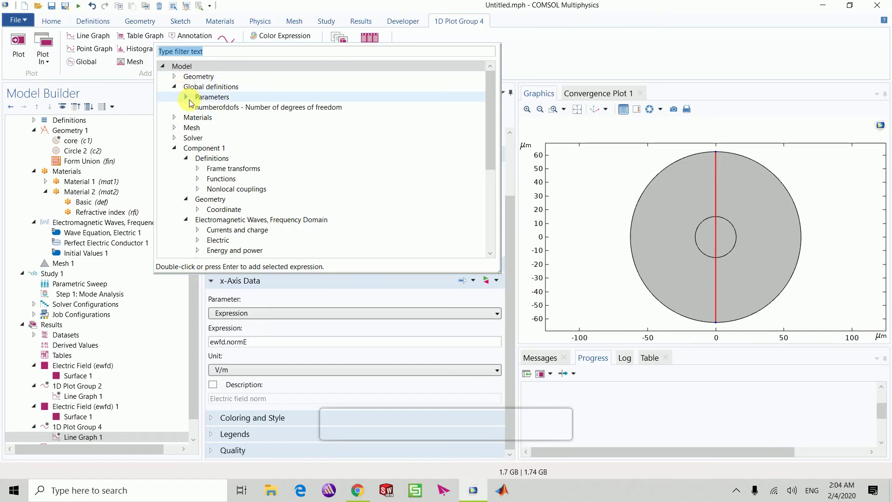
pyautogui.click(186, 97)
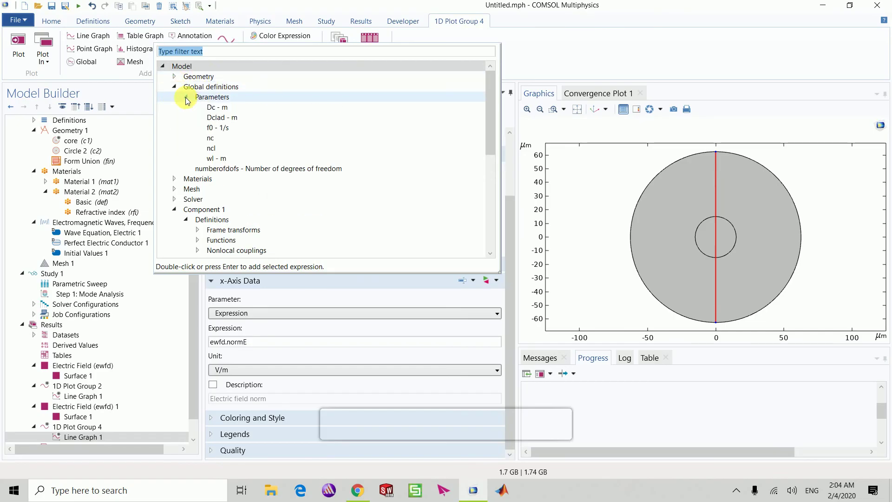
pyautogui.click(217, 109)
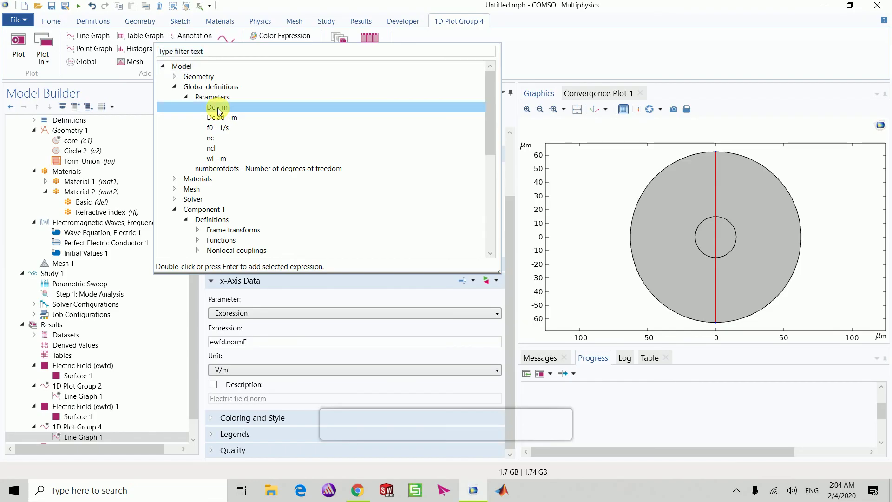
pyautogui.doubleClick(218, 110)
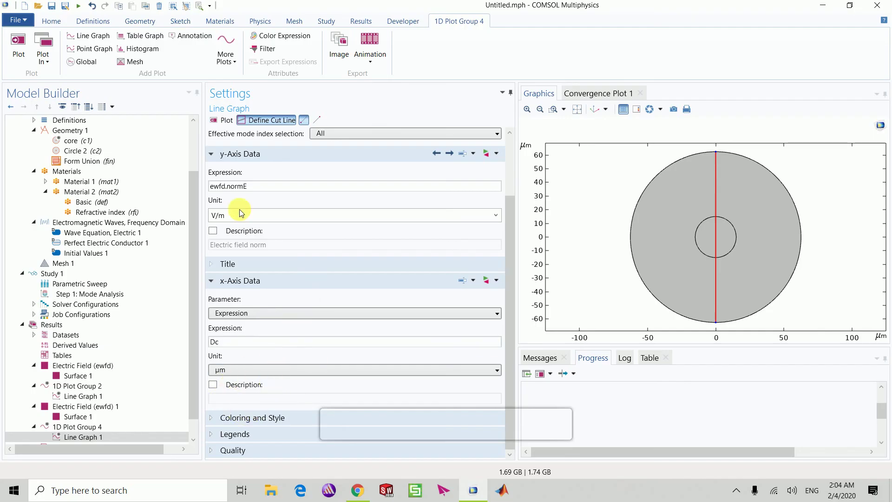
pyautogui.click(225, 119)
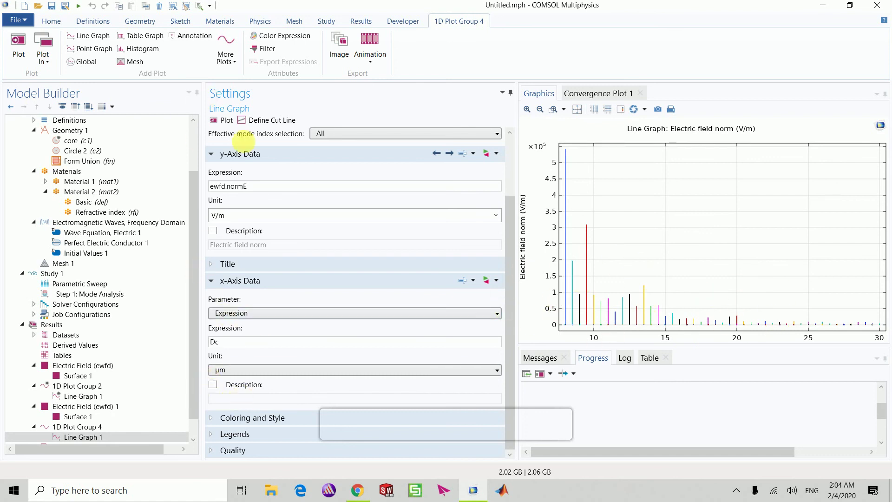
# - Replot Line Graph 1 with arc length along the cut line as the x-axis
pyautogui.click(78, 437)
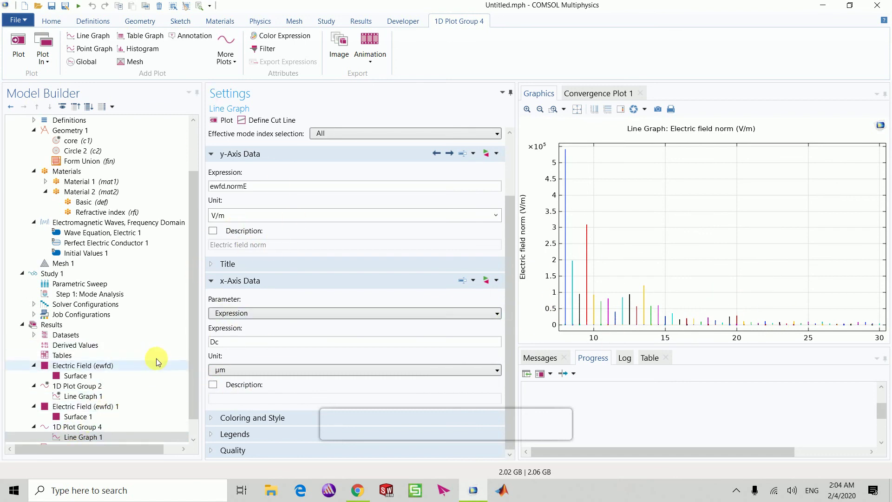
pyautogui.scroll(-1, 190, 322)
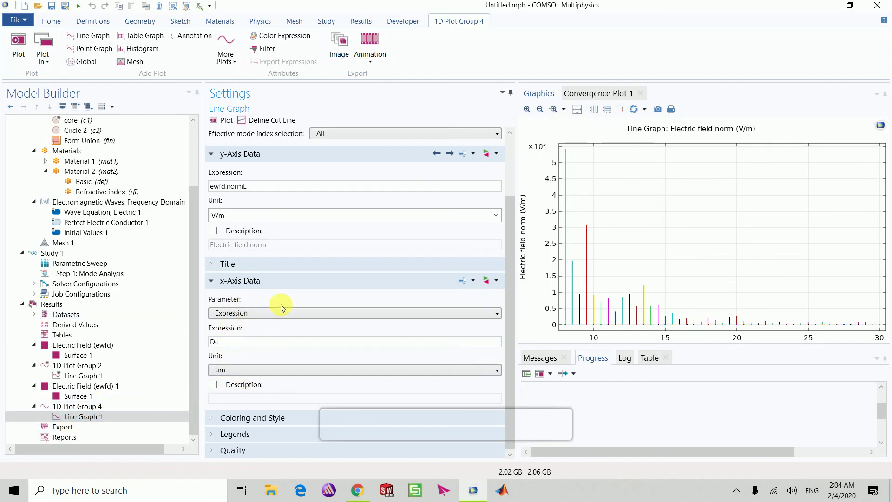
pyautogui.click(496, 312)
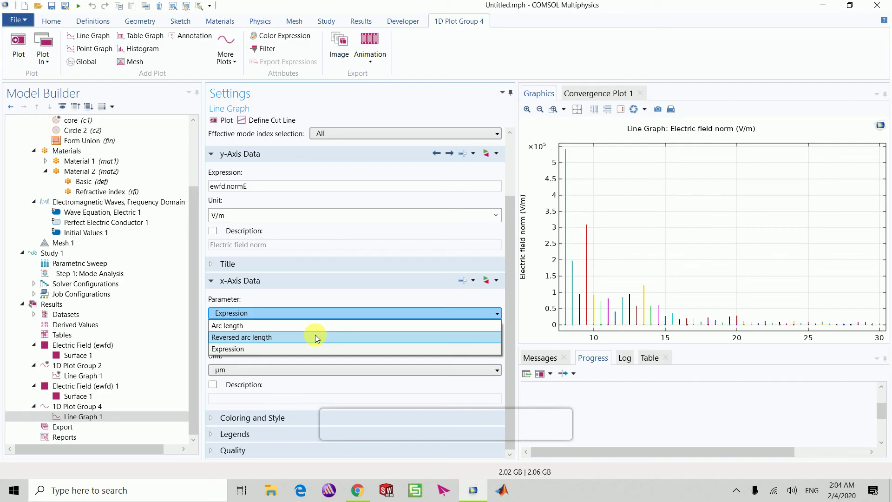
pyautogui.click(225, 326)
pyautogui.click(219, 120)
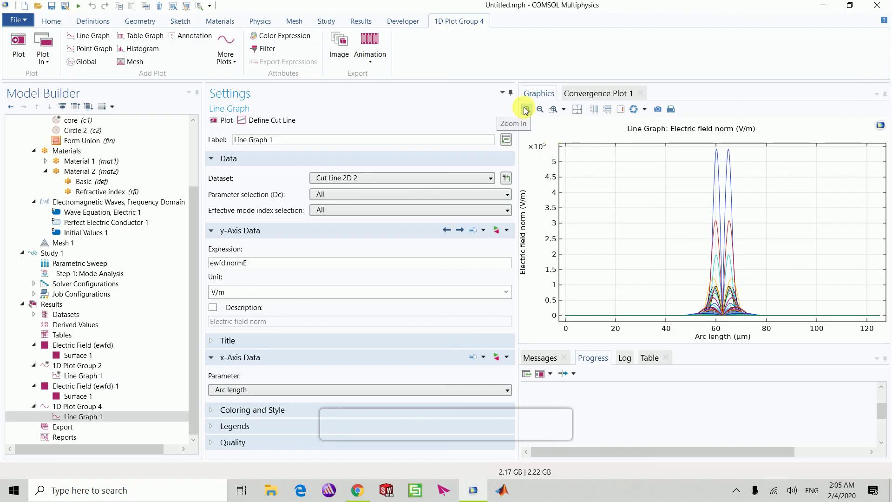
# - Show legends labelling each curve by Dc and effective mode index, with all Dc values plotted
pyautogui.click(214, 429)
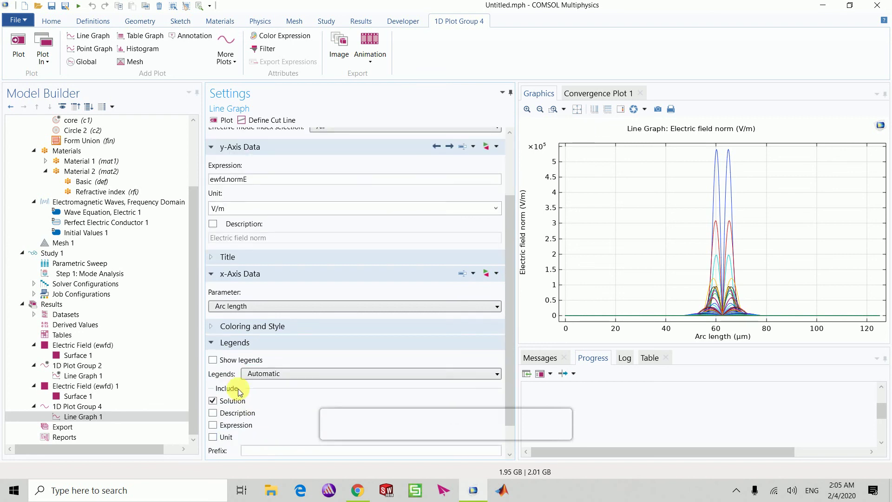
pyautogui.click(214, 361)
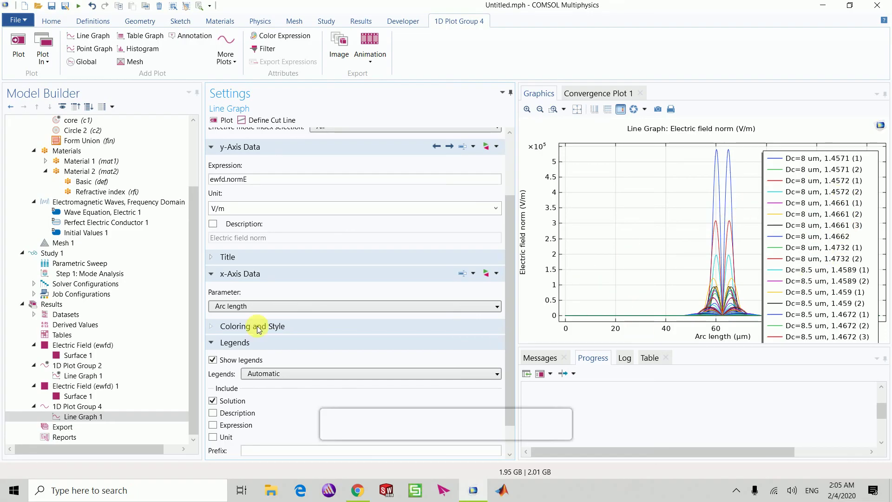
pyautogui.scroll(3, 320, 316)
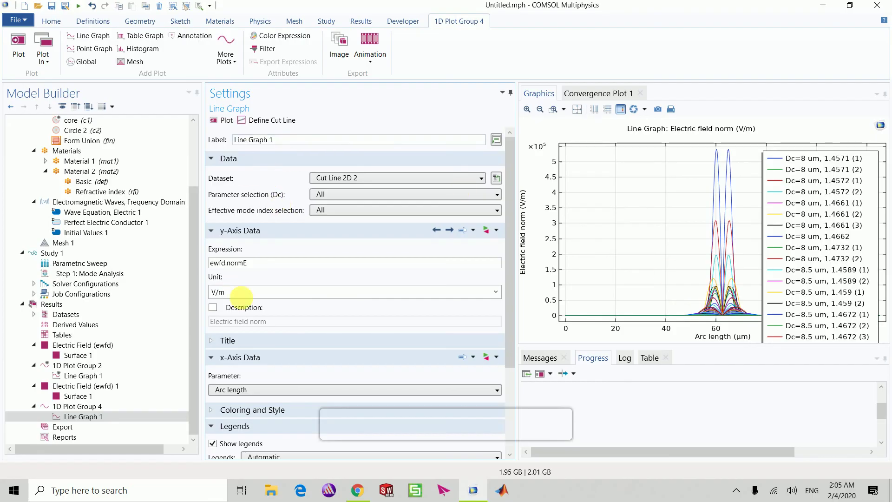
pyautogui.click(330, 195)
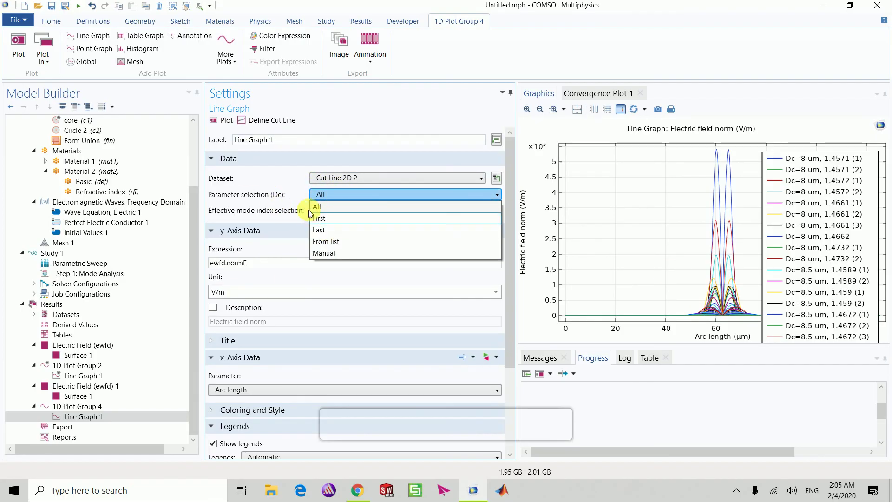
pyautogui.click(284, 191)
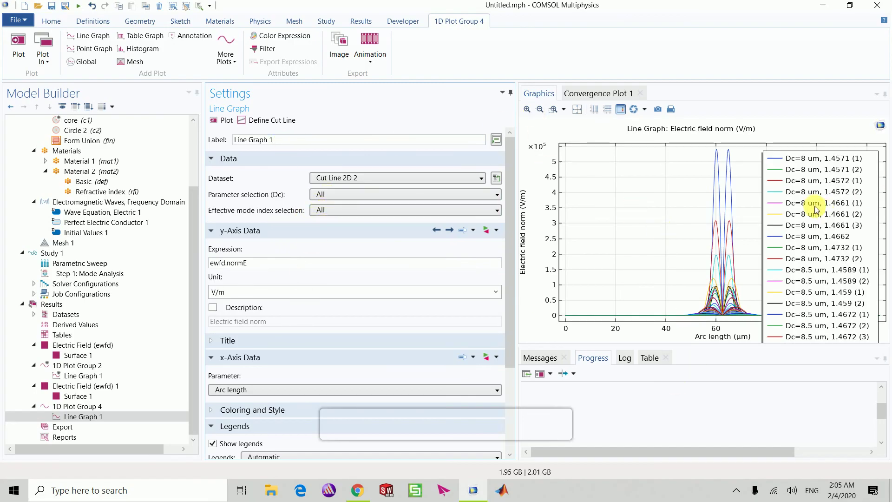
# - Box-zoom the line graph onto the twin peaks near 60 µm and turn off the legend
pyautogui.click(551, 109)
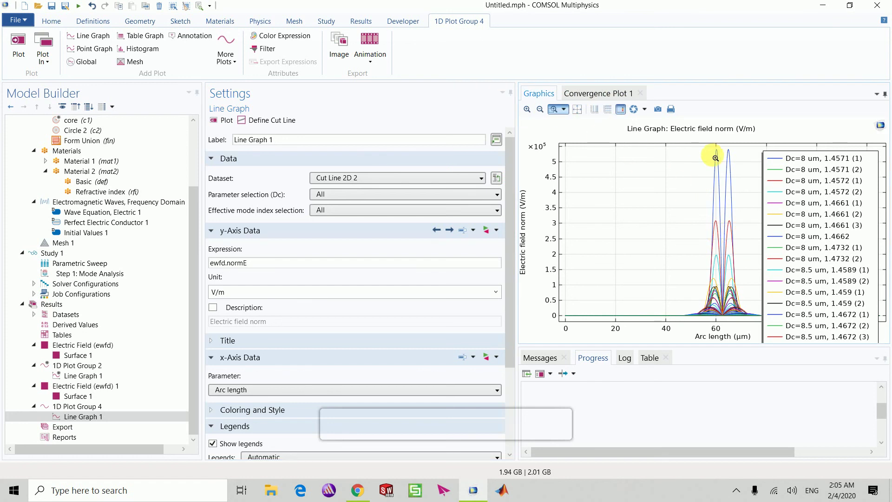
pyautogui.moveTo(701, 150); pyautogui.dragTo(755, 322)
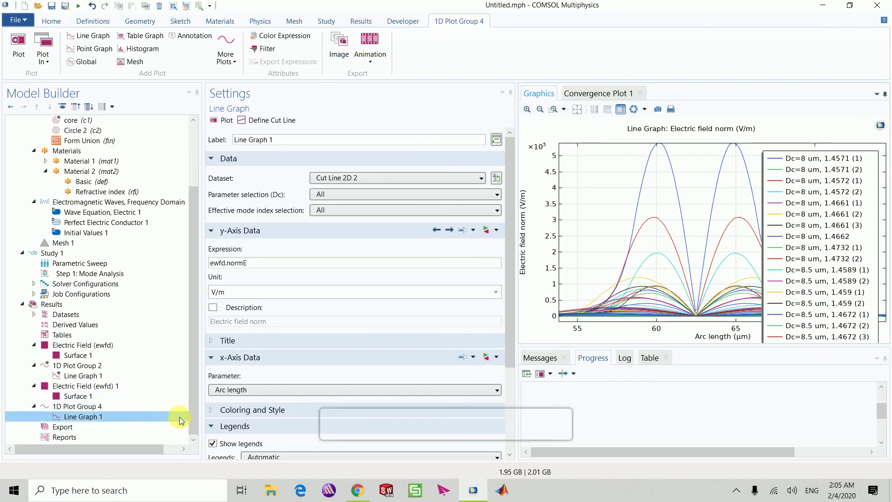
pyautogui.click(214, 444)
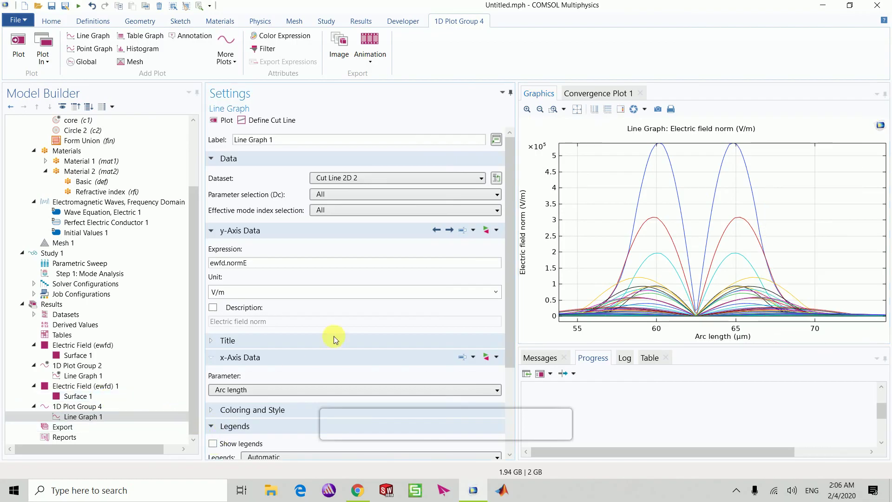